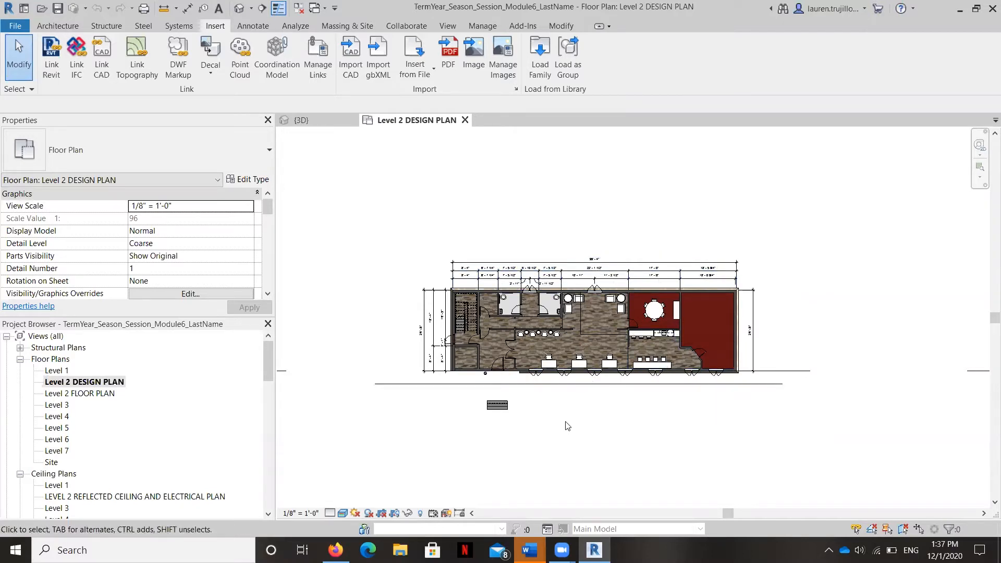
Step: Start linking a Revit model and browse through the desktop and the IND1933 course folder to the Module 6 folder
{"action": "scroll", "coordinate": [529, 386], "scroll_direction": "up", "scroll_amount": 1}
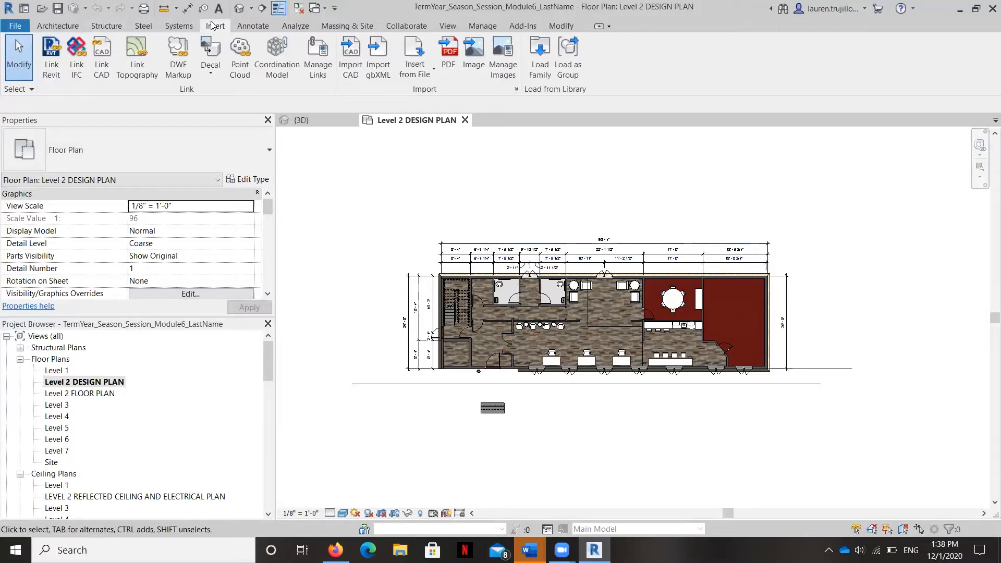
{"action": "left_click", "coordinate": [50, 55]}
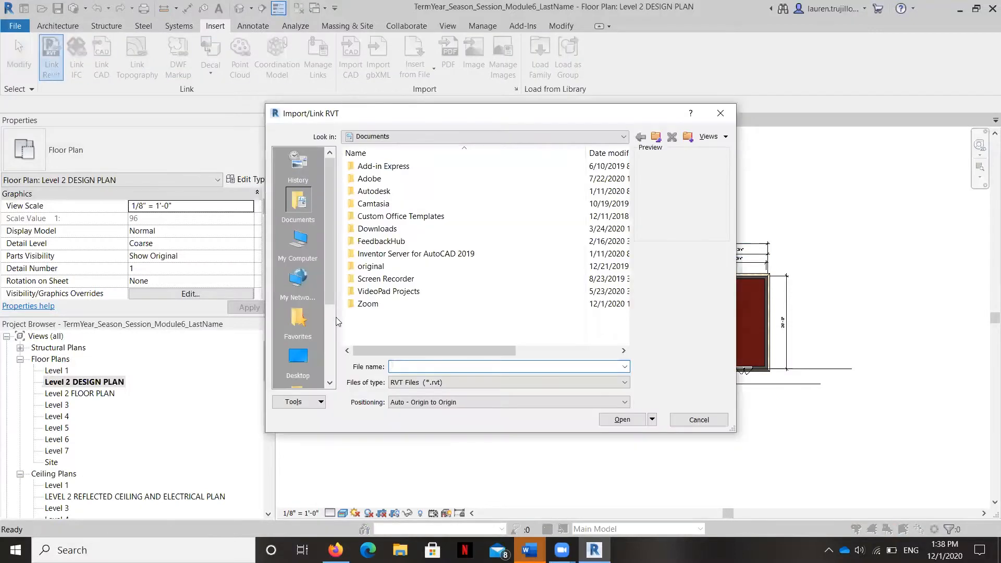
{"action": "left_click", "coordinate": [298, 358]}
{"action": "double_click", "coordinate": [405, 281]}
{"action": "left_click", "coordinate": [400, 203]}
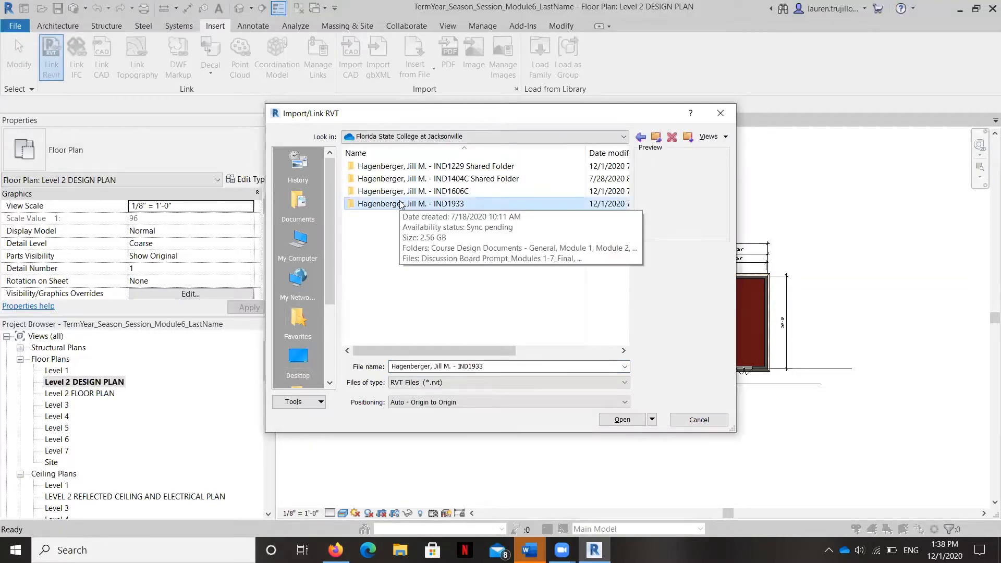
{"action": "double_click", "coordinate": [400, 203]}
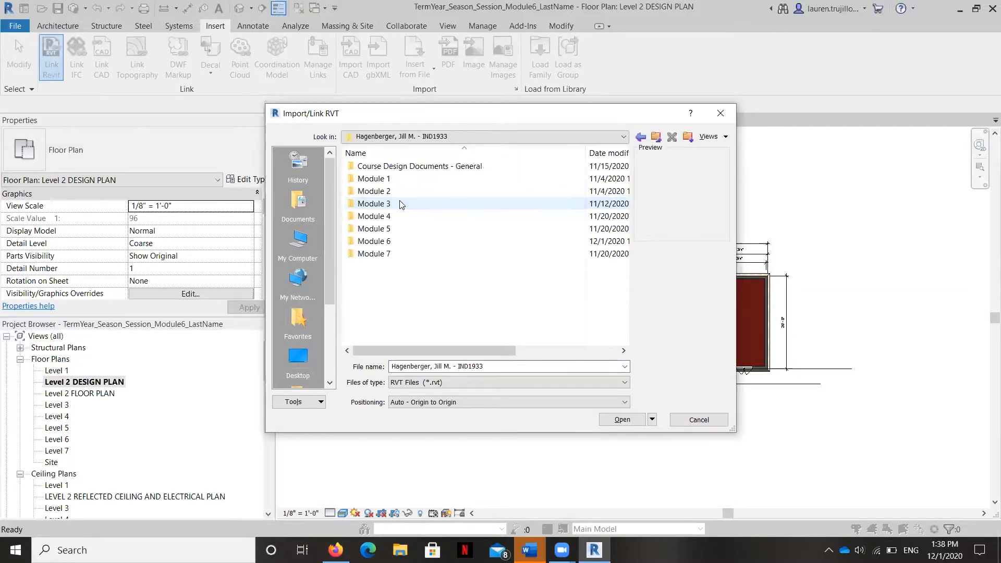
{"action": "double_click", "coordinate": [375, 242]}
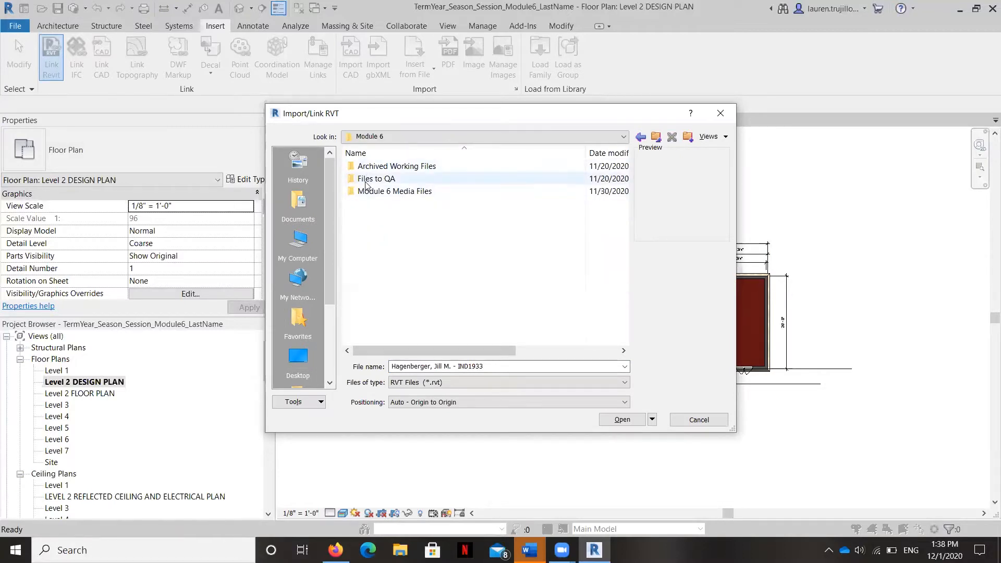
Step: Link Frontispiece.rvt from the Revit folder in Module 6 Media Files, using Auto - Origin to Origin positioning
{"action": "double_click", "coordinate": [368, 191]}
{"action": "left_click", "coordinate": [369, 167]}
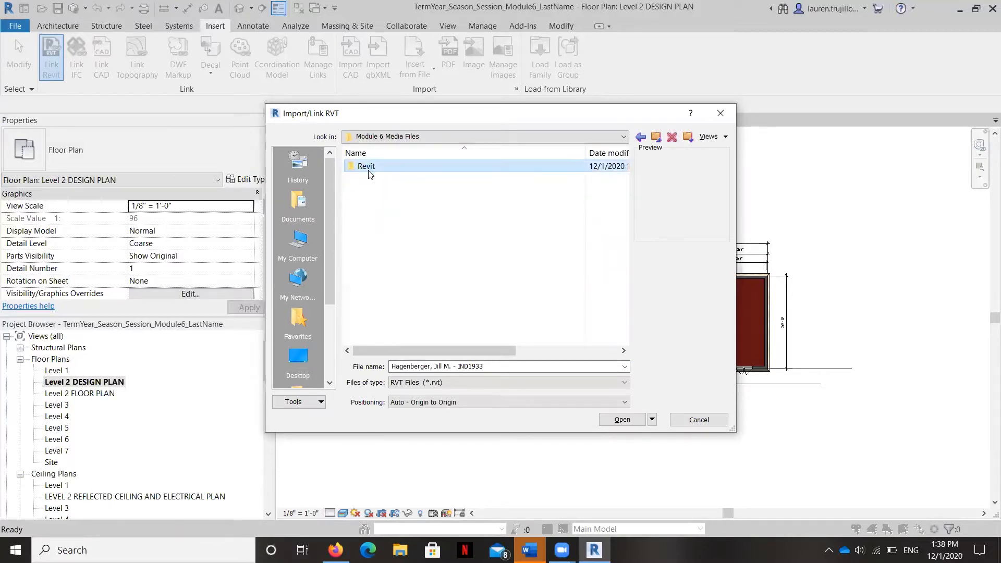
{"action": "double_click", "coordinate": [368, 172]}
{"action": "left_click", "coordinate": [387, 208]}
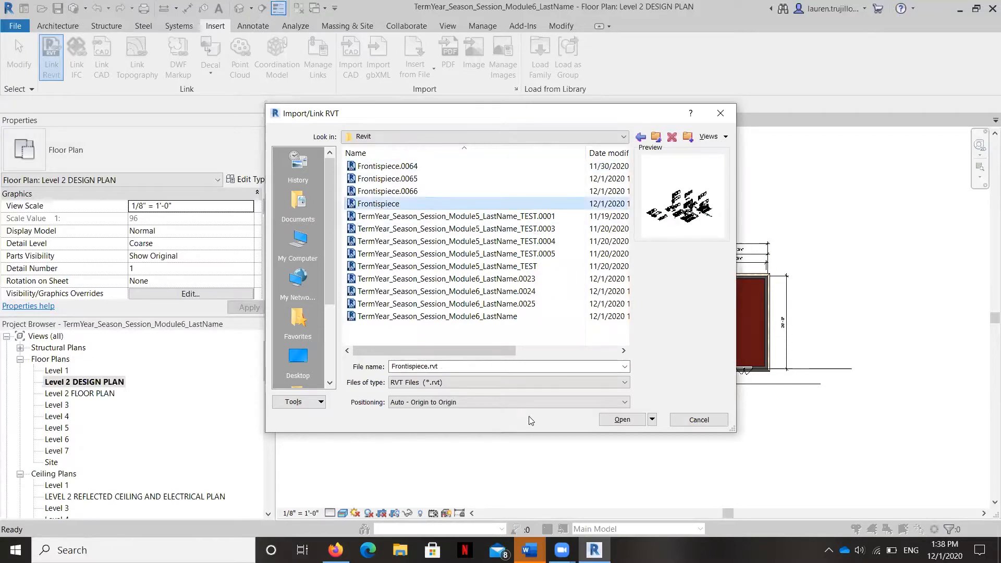
{"action": "left_click", "coordinate": [622, 420]}
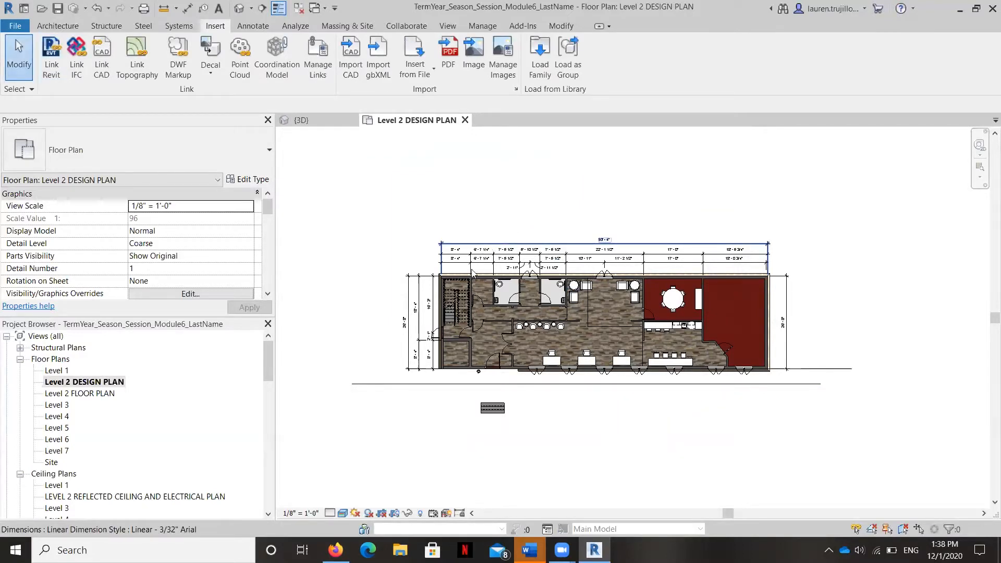
Step: Move the linked frontispiece from its upper-left wall endpoint to the matching wall endpoint at the building's lower-left corner, then deselect it
{"action": "scroll", "coordinate": [509, 375], "scroll_direction": "down", "scroll_amount": 3}
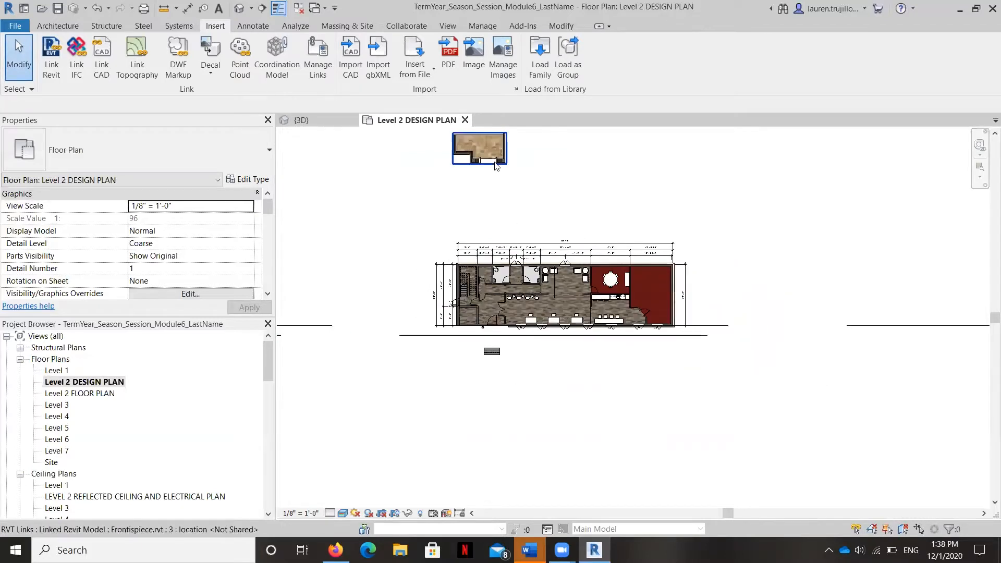
{"action": "scroll", "coordinate": [496, 166], "scroll_direction": "down", "scroll_amount": 3}
{"action": "scroll", "coordinate": [490, 143], "scroll_direction": "up", "scroll_amount": 4}
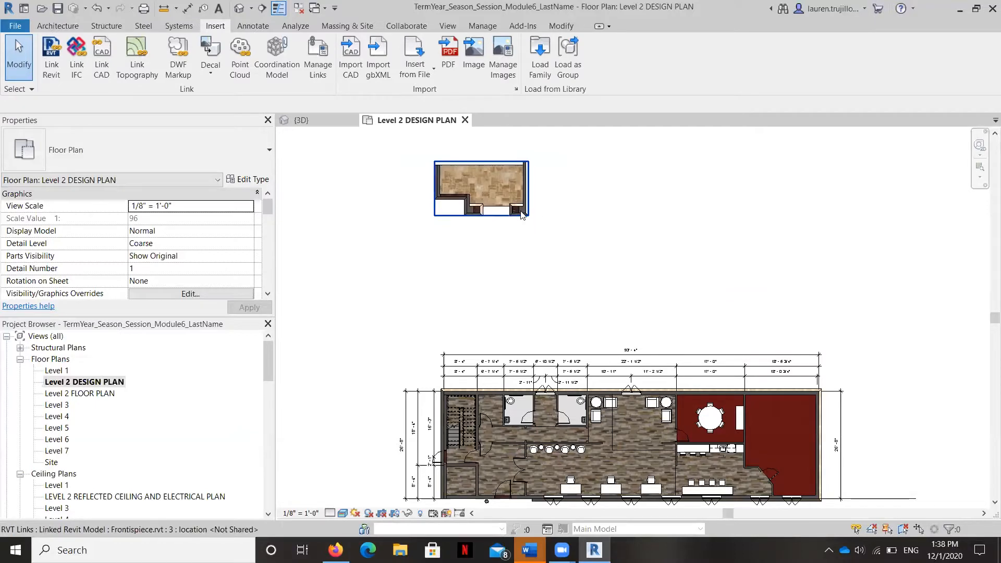
{"action": "scroll", "coordinate": [493, 214], "scroll_direction": "up", "scroll_amount": 4}
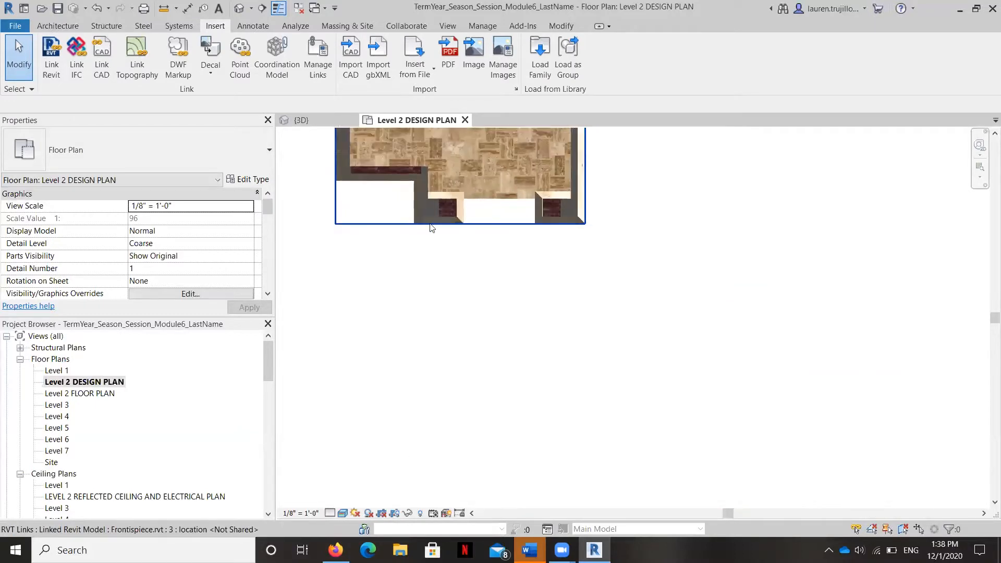
{"action": "scroll", "coordinate": [472, 207], "scroll_direction": "down", "scroll_amount": 4}
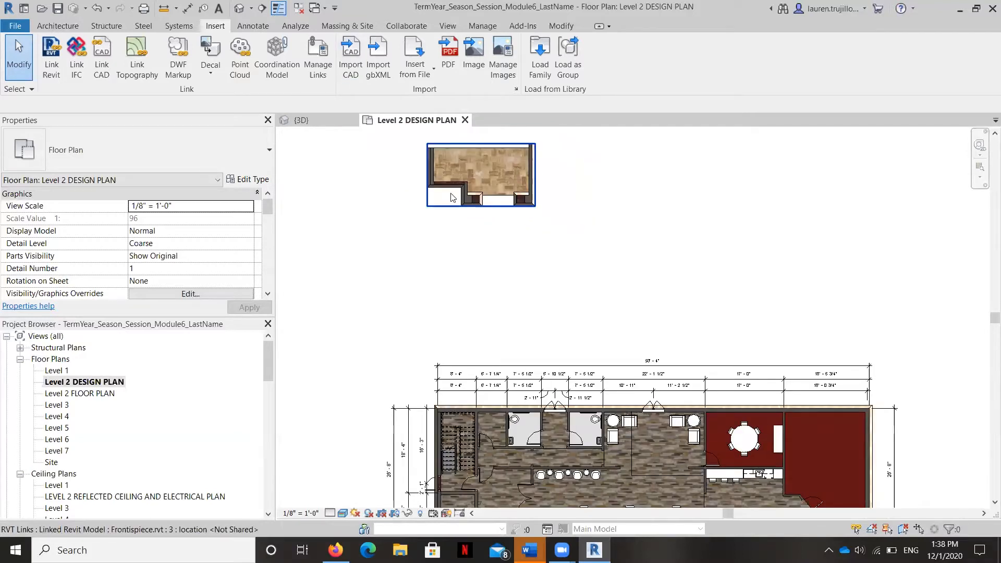
{"action": "left_click", "coordinate": [480, 175]}
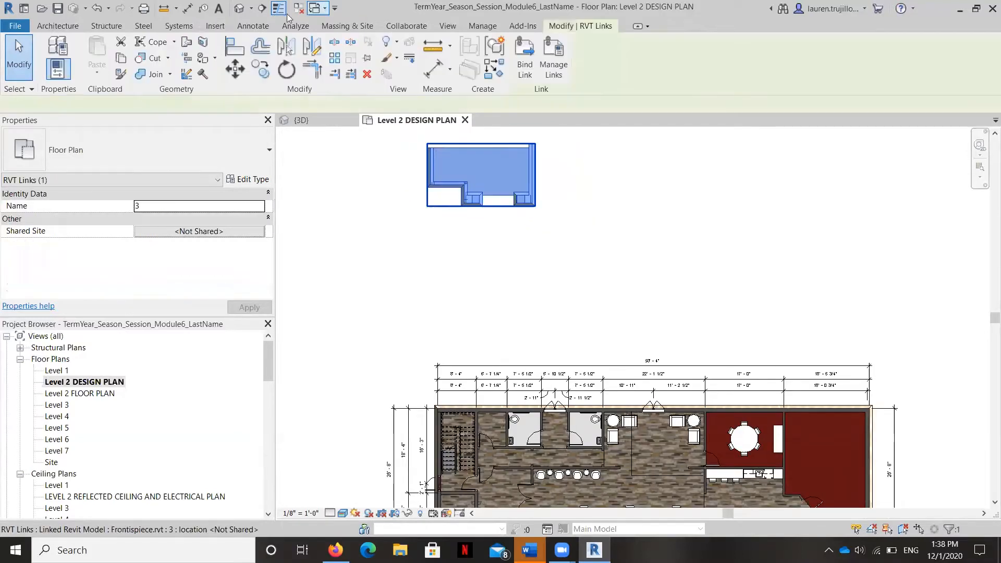
{"action": "left_click", "coordinate": [235, 69]}
{"action": "scroll", "coordinate": [439, 151], "scroll_direction": "up", "scroll_amount": 5}
{"action": "scroll", "coordinate": [414, 151], "scroll_direction": "up", "scroll_amount": 3}
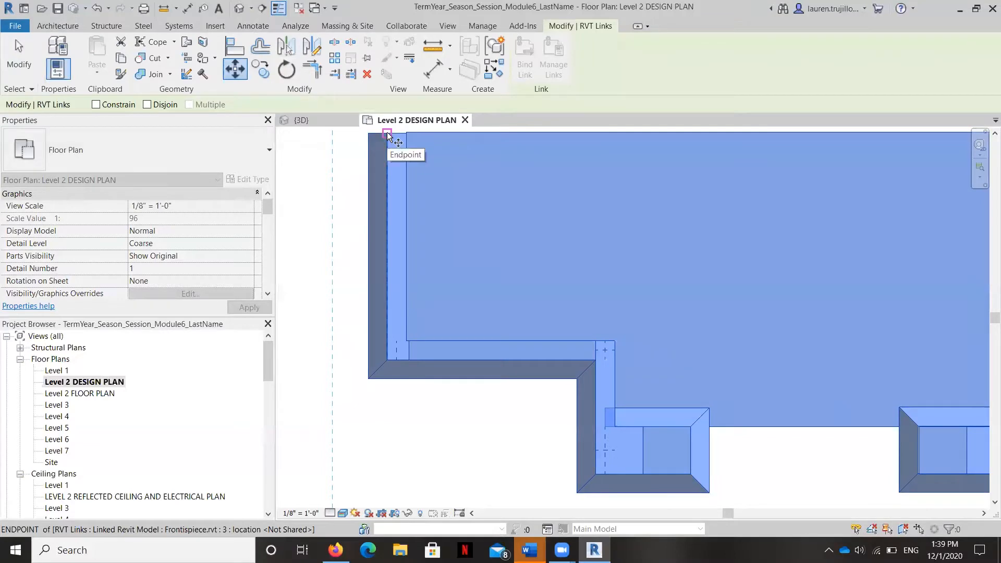
{"action": "left_click", "coordinate": [387, 132]}
{"action": "scroll", "coordinate": [388, 137], "scroll_direction": "down", "scroll_amount": 3}
{"action": "scroll", "coordinate": [390, 138], "scroll_direction": "down", "scroll_amount": 5}
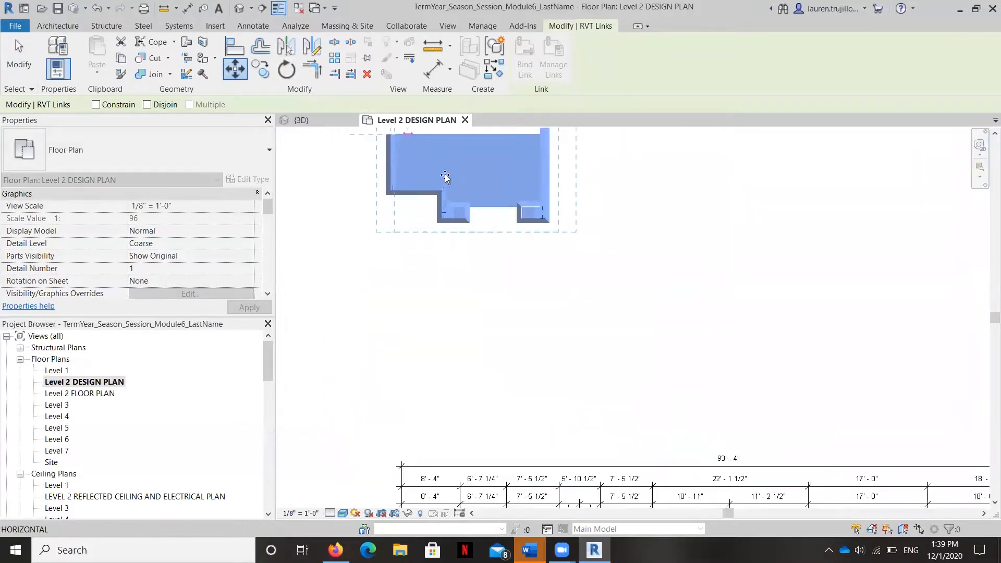
{"action": "scroll", "coordinate": [418, 442], "scroll_direction": "up", "scroll_amount": 2}
{"action": "scroll", "coordinate": [420, 433], "scroll_direction": "up", "scroll_amount": 5}
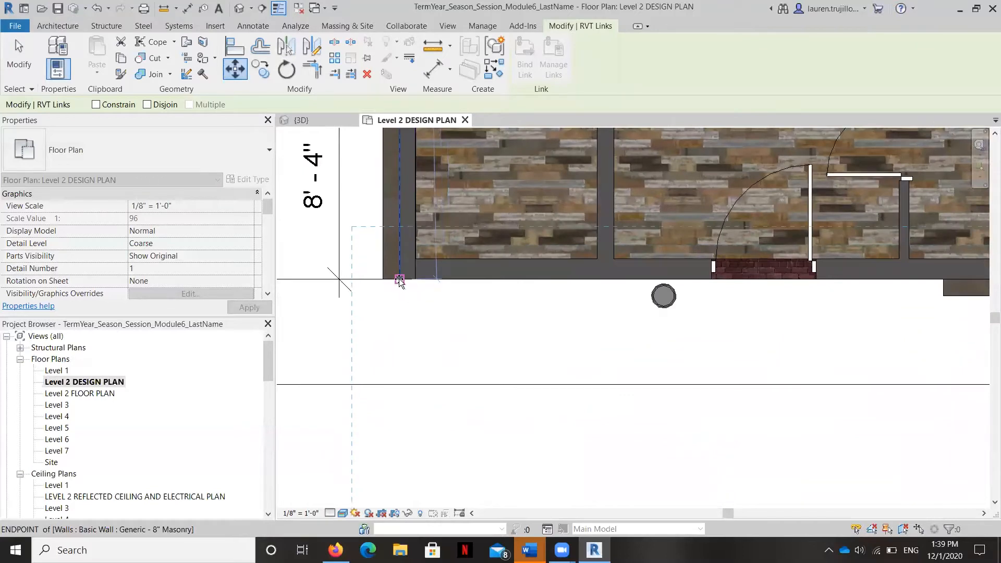
{"action": "left_click", "coordinate": [399, 280]}
{"action": "scroll", "coordinate": [397, 225], "scroll_direction": "down", "scroll_amount": 2}
{"action": "scroll", "coordinate": [417, 281], "scroll_direction": "up", "scroll_amount": 2}
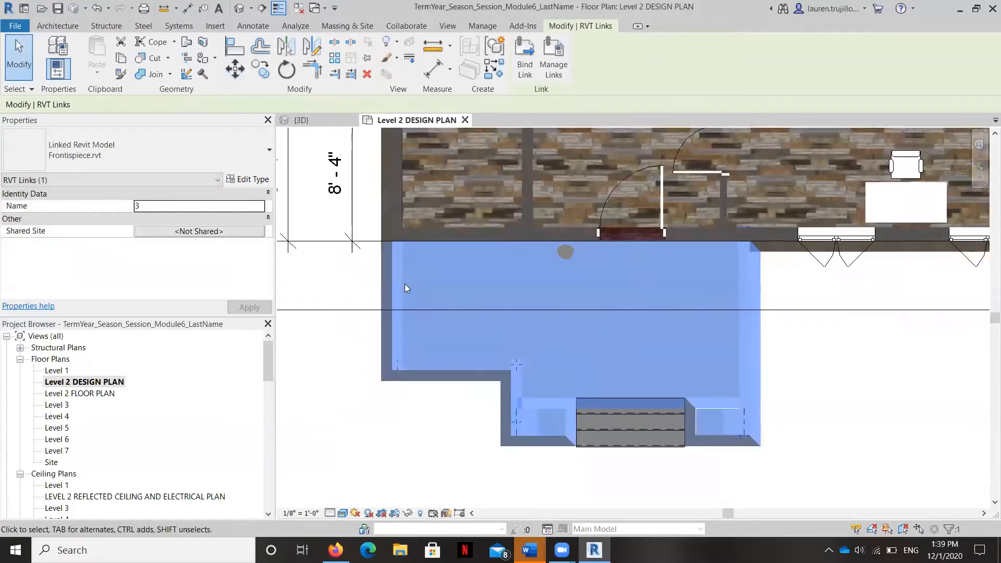
{"action": "scroll", "coordinate": [411, 284], "scroll_direction": "up", "scroll_amount": 1}
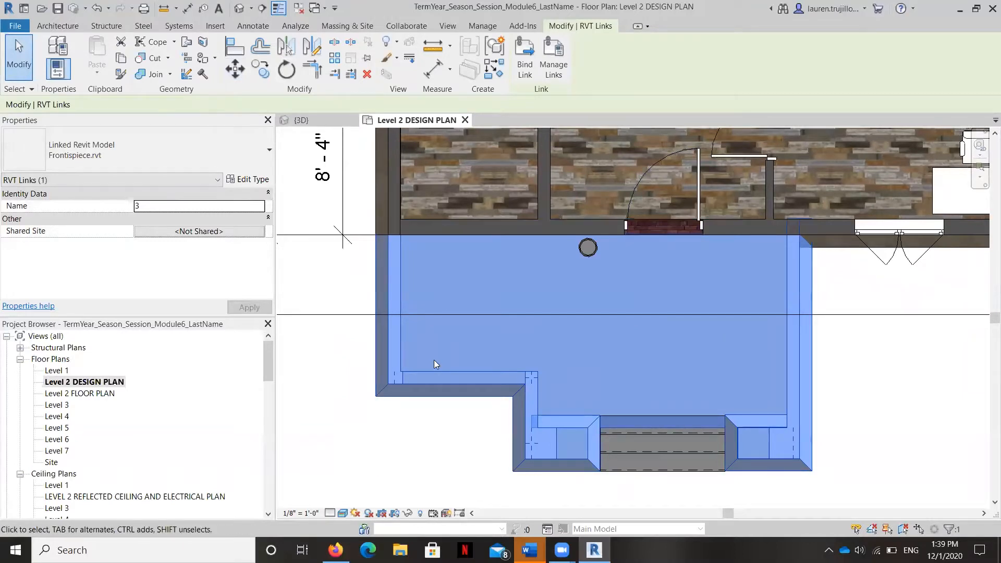
{"action": "key", "text": "Down"}
{"action": "key", "text": "Up"}
{"action": "key", "text": "Escape"}
{"action": "key", "text": "Escape"}
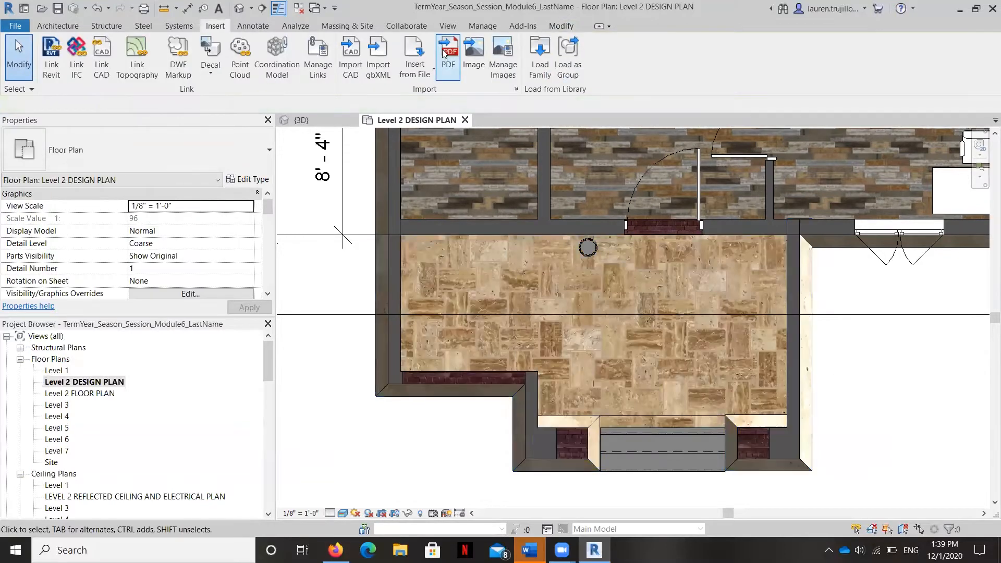
Step: Open the default 3D view and examine the joint between the linked entrance tower and the front wall, at the base and cornice
{"action": "left_click", "coordinate": [446, 26]}
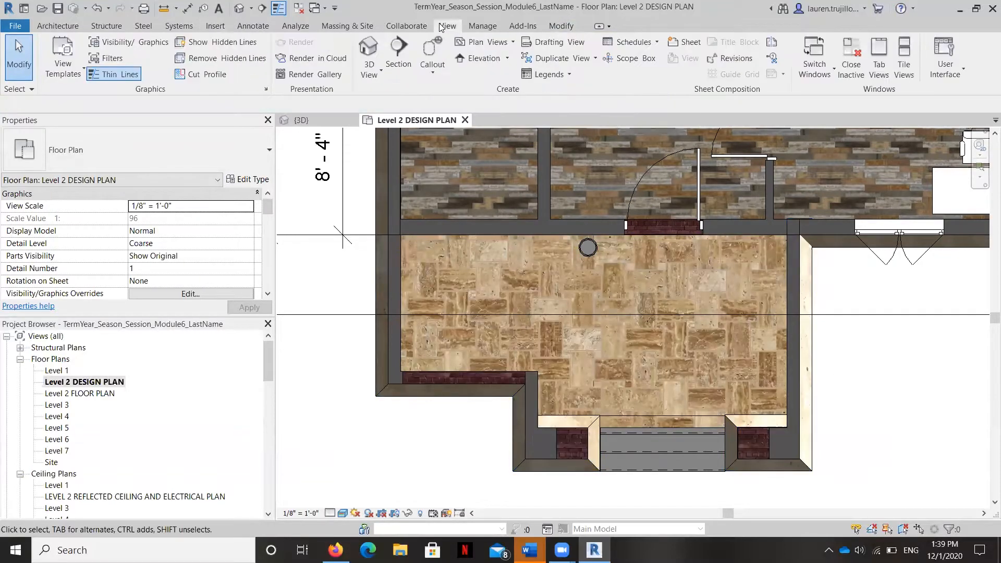
{"action": "left_click", "coordinate": [368, 47]}
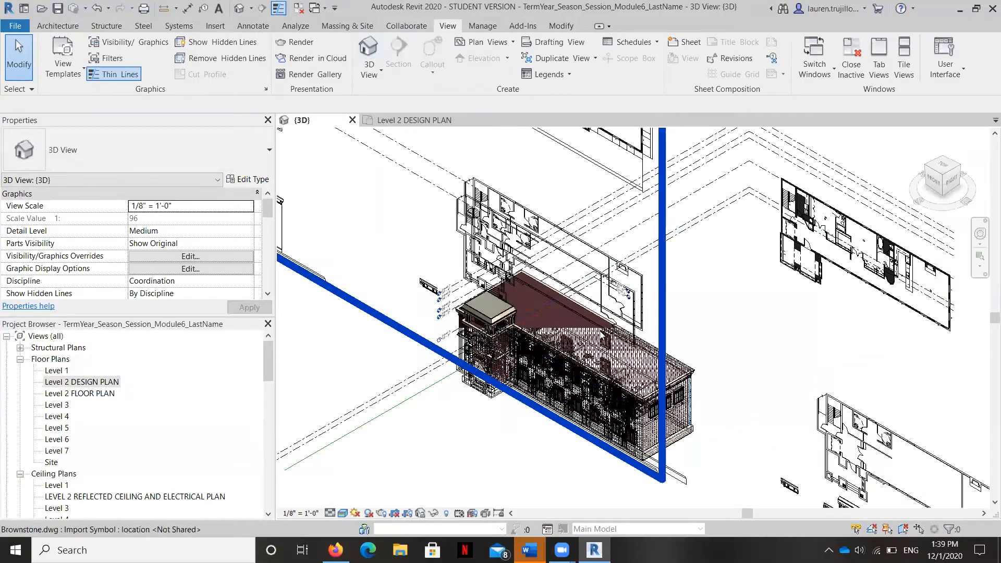
{"action": "scroll", "coordinate": [484, 406], "scroll_direction": "up", "scroll_amount": 4}
{"action": "scroll", "coordinate": [477, 369], "scroll_direction": "up", "scroll_amount": 6}
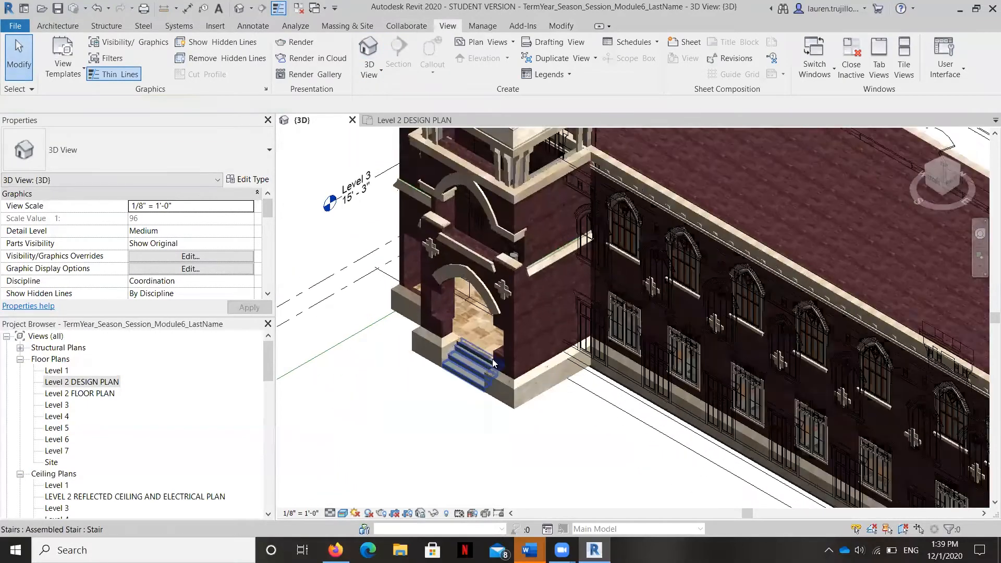
{"action": "scroll", "coordinate": [499, 341], "scroll_direction": "down", "scroll_amount": 3}
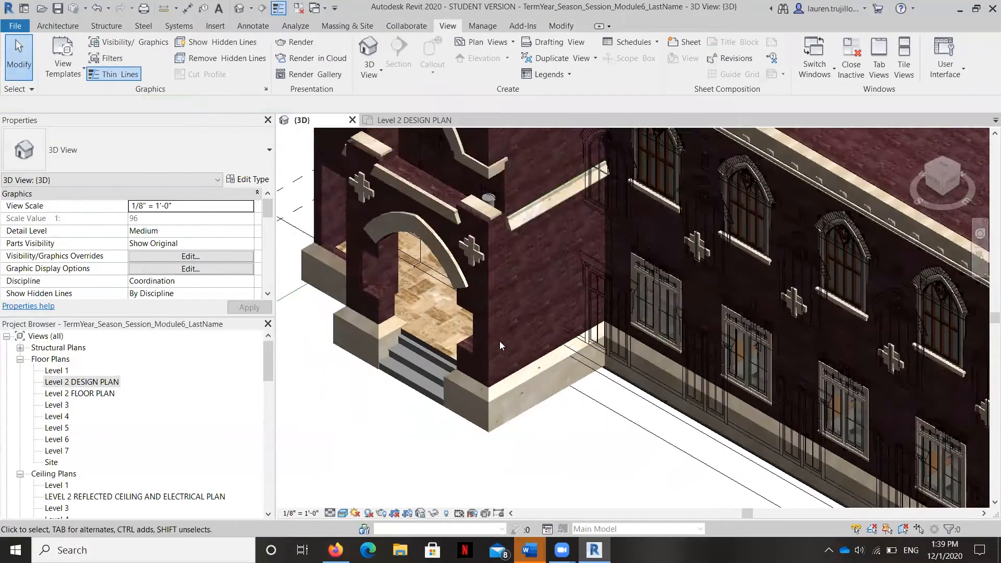
{"action": "scroll", "coordinate": [586, 355], "scroll_direction": "up", "scroll_amount": 2}
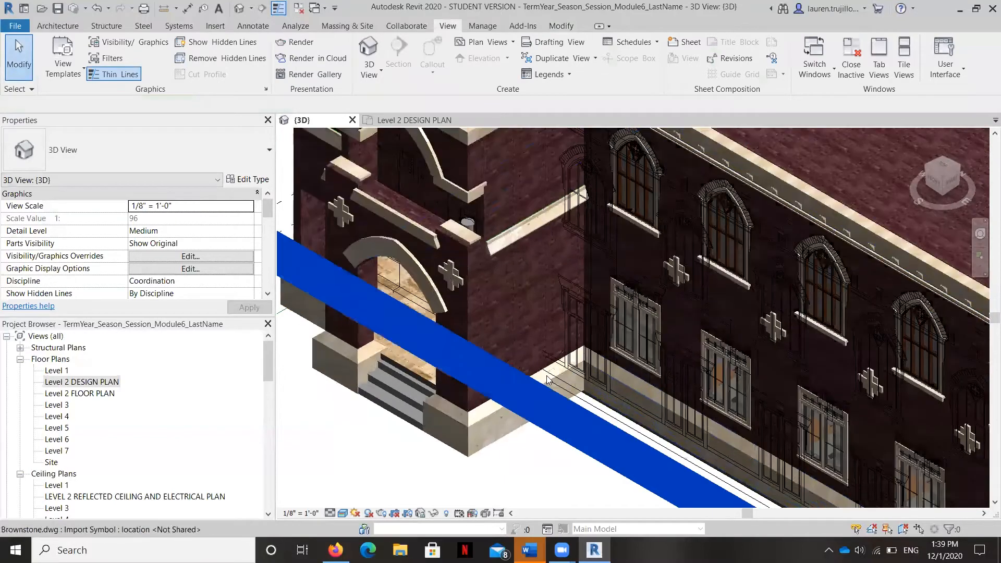
{"action": "scroll", "coordinate": [585, 340], "scroll_direction": "up", "scroll_amount": 5}
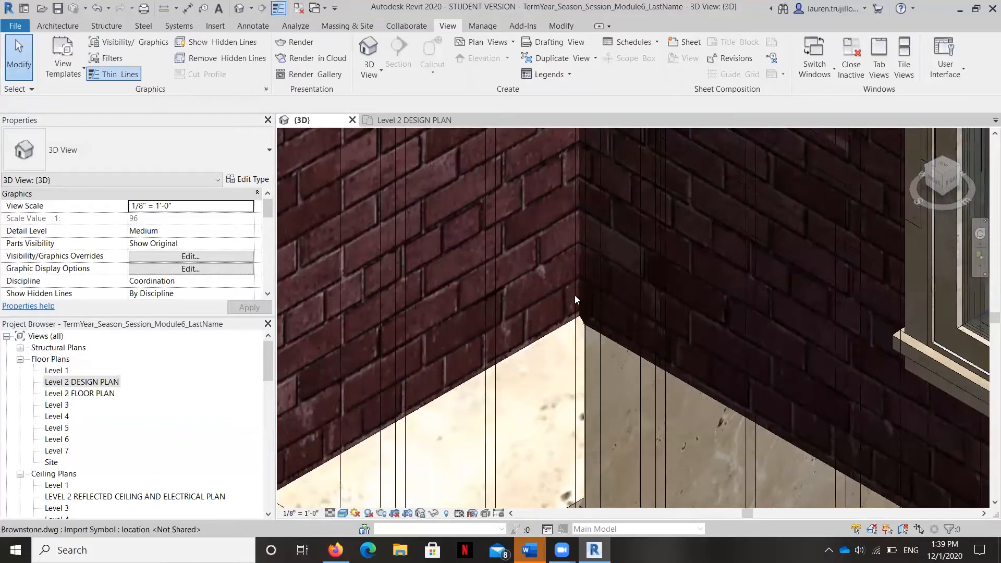
{"action": "scroll", "coordinate": [574, 295], "scroll_direction": "down", "scroll_amount": 4}
{"action": "scroll", "coordinate": [572, 271], "scroll_direction": "down", "scroll_amount": 3}
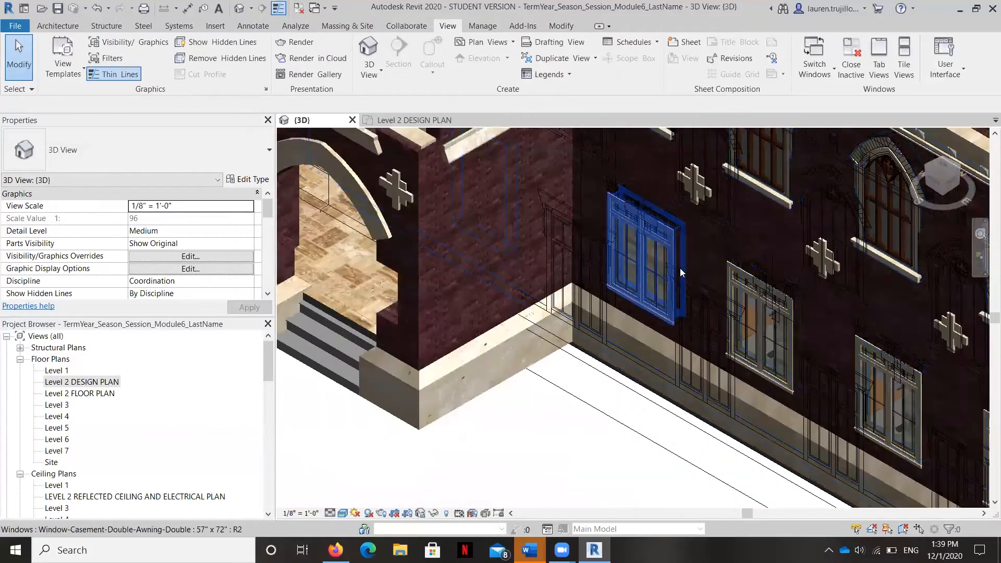
{"action": "middle_click_drag", "start_coordinate": [632, 213], "coordinate": [642, 353]}
{"action": "scroll", "coordinate": [626, 275], "scroll_direction": "up", "scroll_amount": 5}
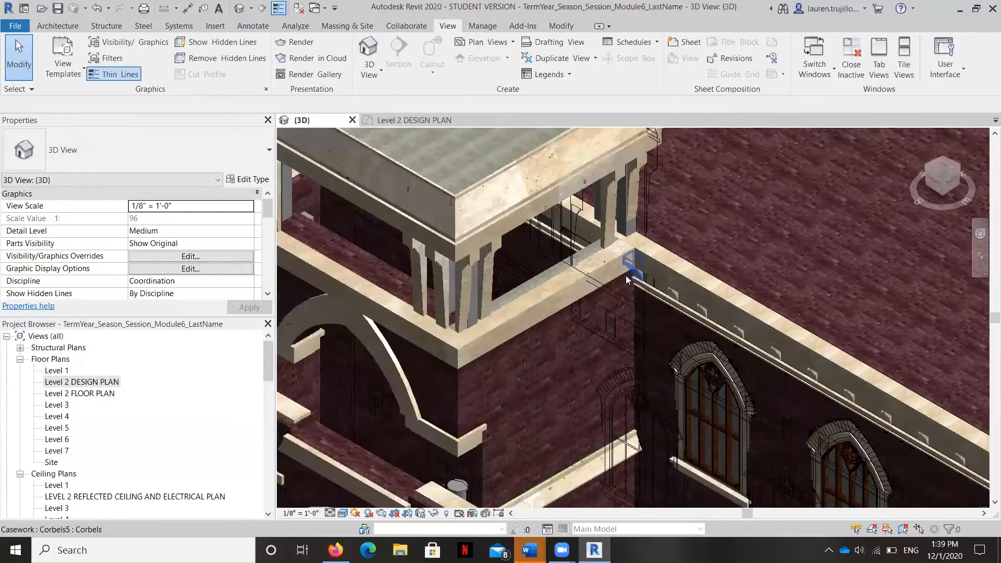
{"action": "scroll", "coordinate": [647, 208], "scroll_direction": "down", "scroll_amount": 5}
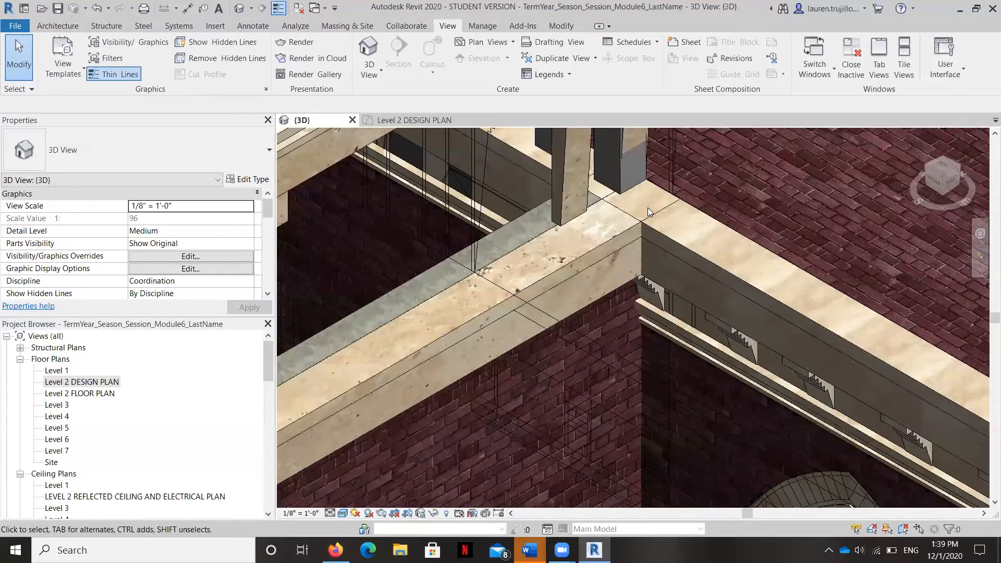
{"action": "scroll", "coordinate": [649, 198], "scroll_direction": "down", "scroll_amount": 1}
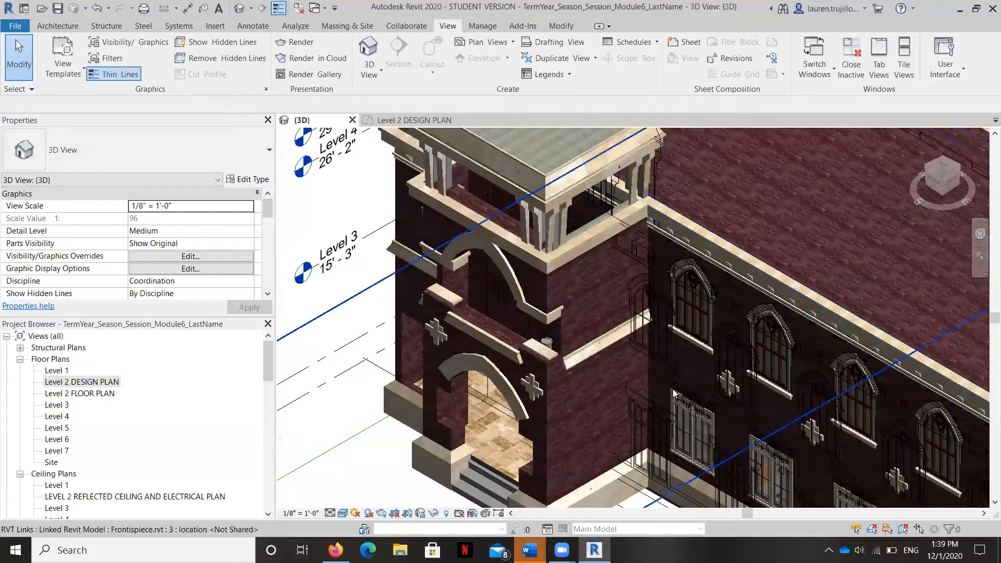
Step: Switch to the left-front isometric view and examine how the frontispiece meets the building's side wall, from base course to cornice
{"action": "left_click", "coordinate": [926, 168]}
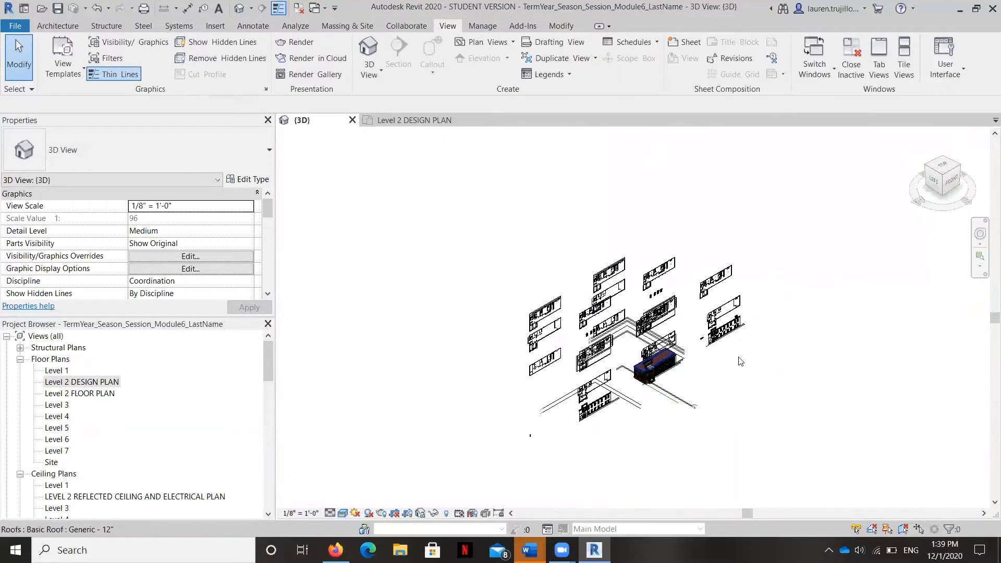
{"action": "scroll", "coordinate": [642, 372], "scroll_direction": "up", "scroll_amount": 5}
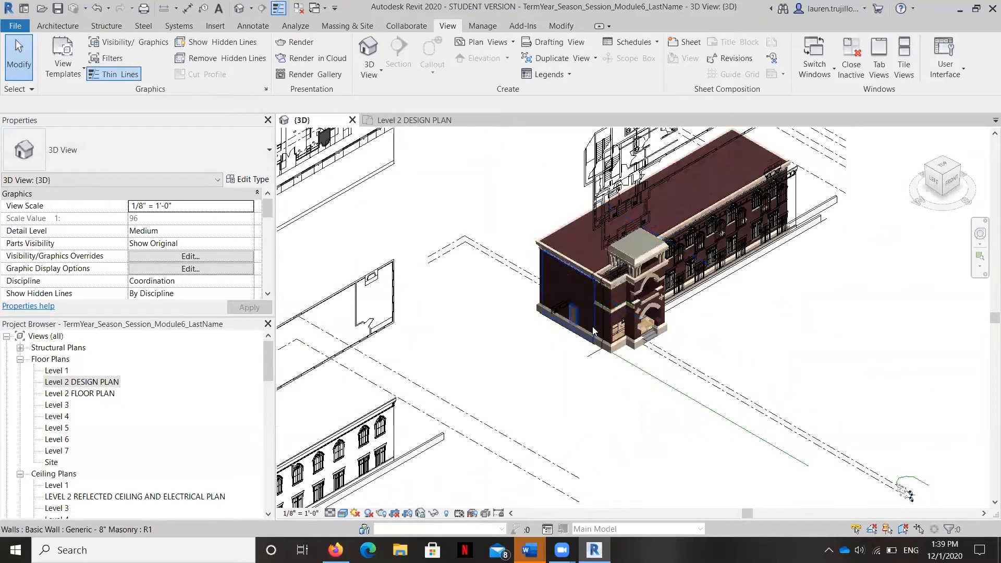
{"action": "scroll", "coordinate": [593, 331], "scroll_direction": "up", "scroll_amount": 8}
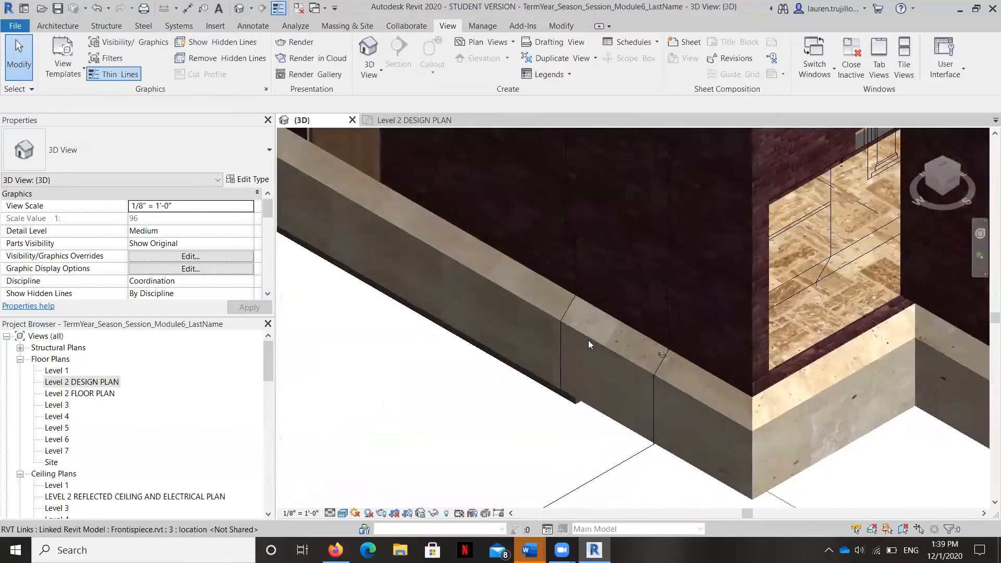
{"action": "scroll", "coordinate": [588, 340], "scroll_direction": "up", "scroll_amount": 2}
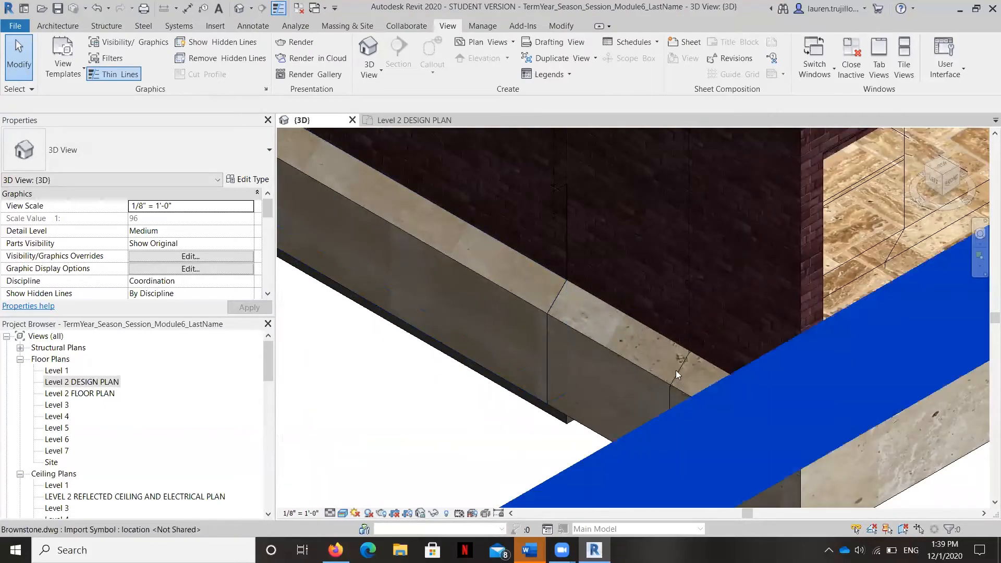
{"action": "scroll", "coordinate": [673, 368], "scroll_direction": "down", "scroll_amount": 5}
{"action": "middle_click_drag", "start_coordinate": [669, 338], "coordinate": [588, 415]}
{"action": "middle_click_drag", "start_coordinate": [606, 245], "coordinate": [454, 396]}
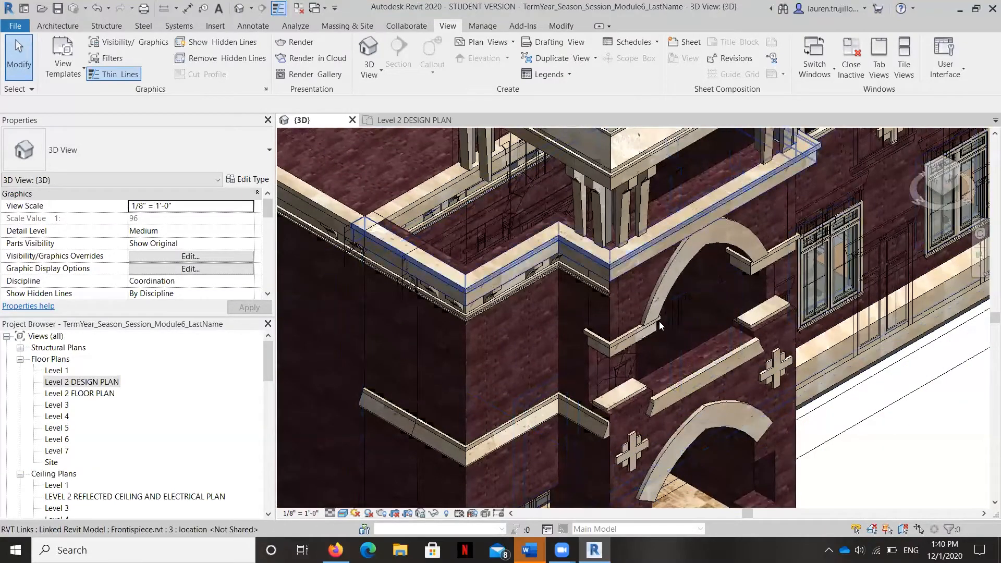
{"action": "scroll", "coordinate": [885, 333], "scroll_direction": "down", "scroll_amount": 5}
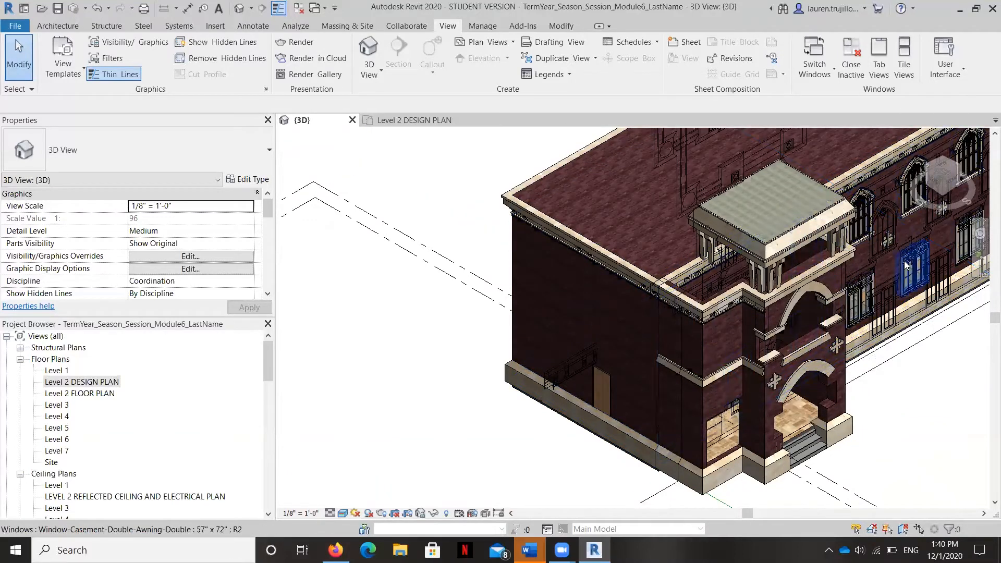
Step: Examine the cornice joint between the entrance tower and the building walls, with the 3D view set to the Realistic visual style
{"action": "scroll", "coordinate": [909, 316], "scroll_direction": "up", "scroll_amount": 5}
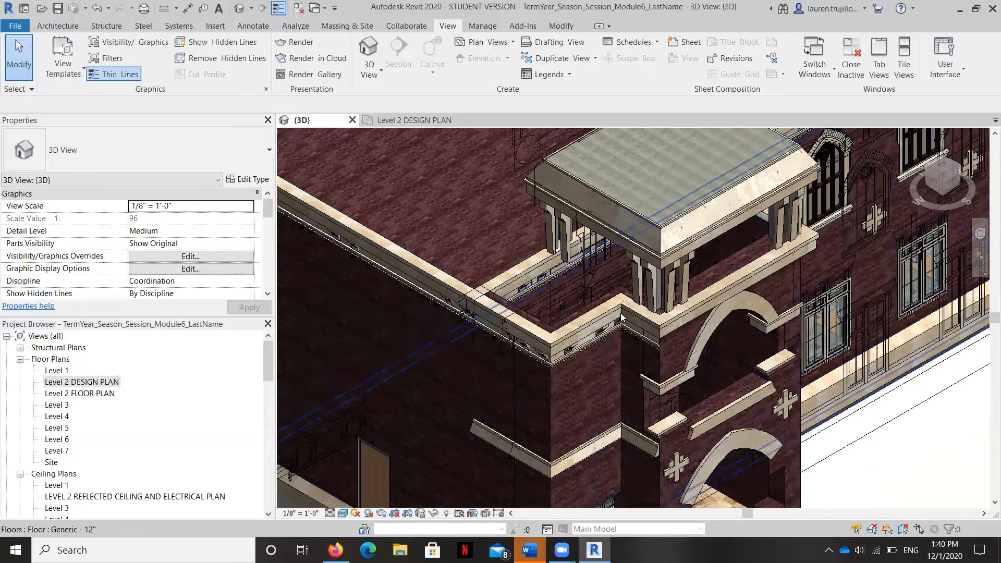
{"action": "scroll", "coordinate": [432, 272], "scroll_direction": "down", "scroll_amount": 3}
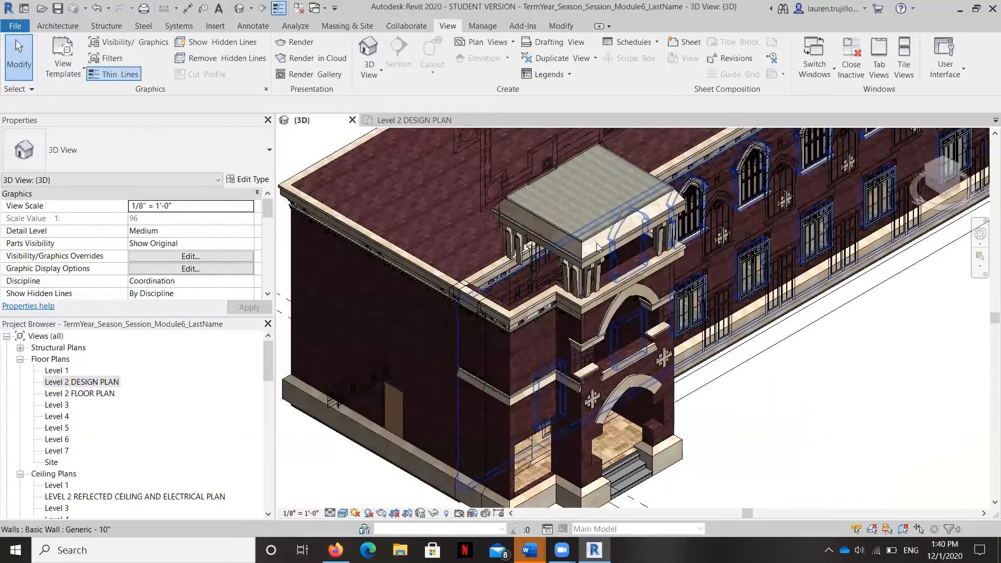
{"action": "scroll", "coordinate": [624, 291], "scroll_direction": "up", "scroll_amount": 3}
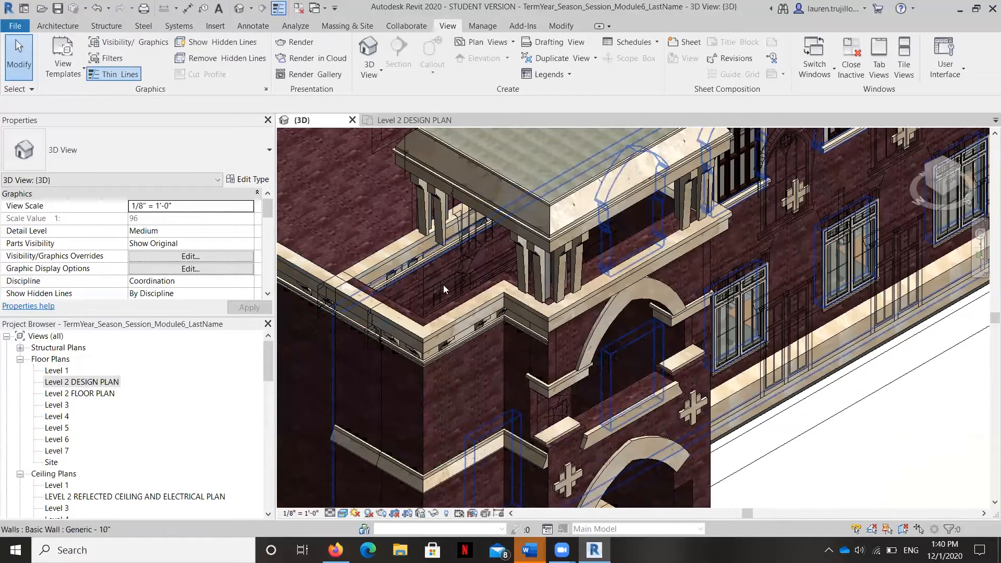
{"action": "left_click", "coordinate": [342, 513]}
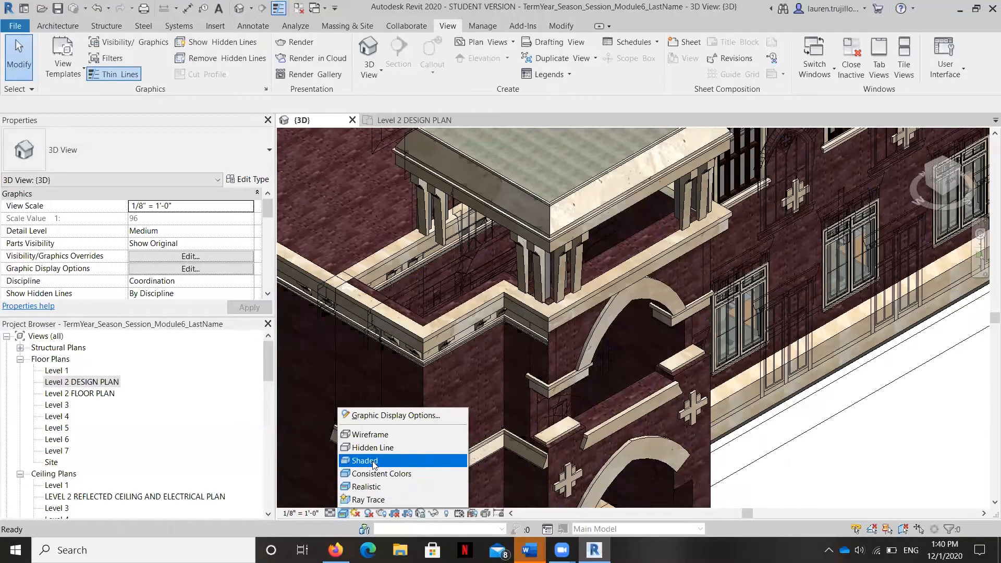
{"action": "left_click", "coordinate": [379, 487]}
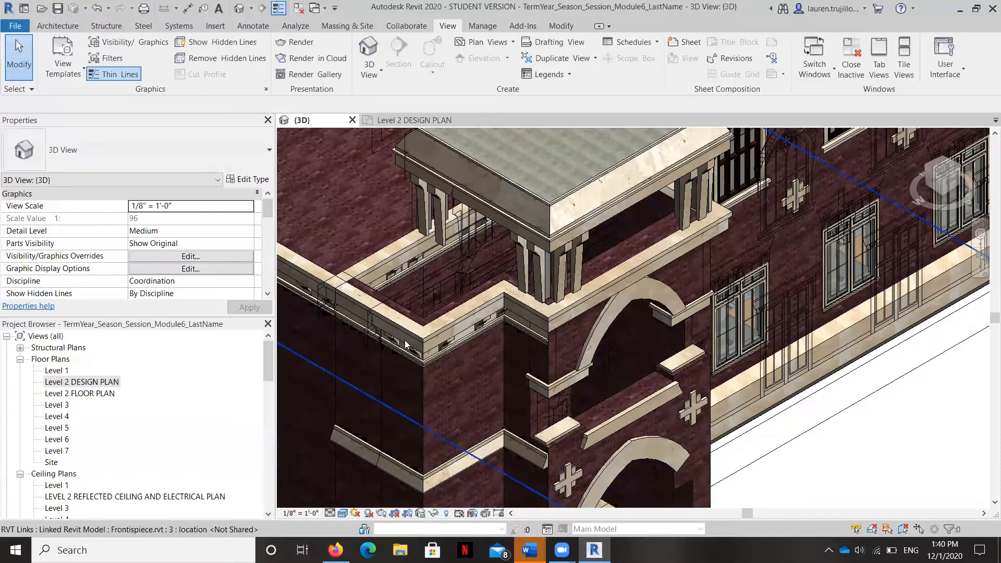
Step: Show the 3D view in the Hidden Line visual style and examine the tower and its joint with the building
{"action": "scroll", "coordinate": [441, 240], "scroll_direction": "down", "scroll_amount": 2}
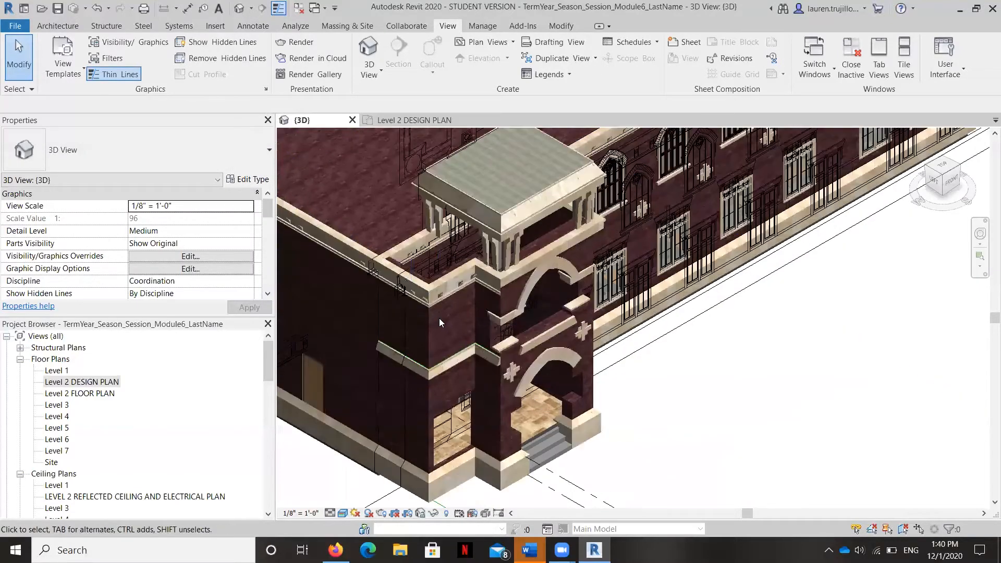
{"action": "left_click", "coordinate": [343, 513]}
{"action": "left_click", "coordinate": [372, 448]}
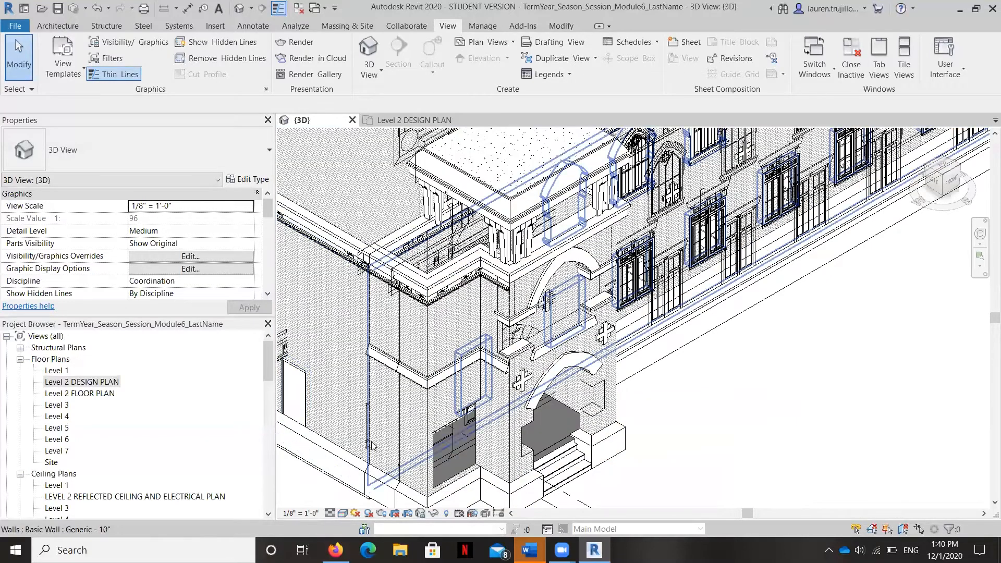
{"action": "scroll", "coordinate": [615, 340], "scroll_direction": "down", "scroll_amount": 3}
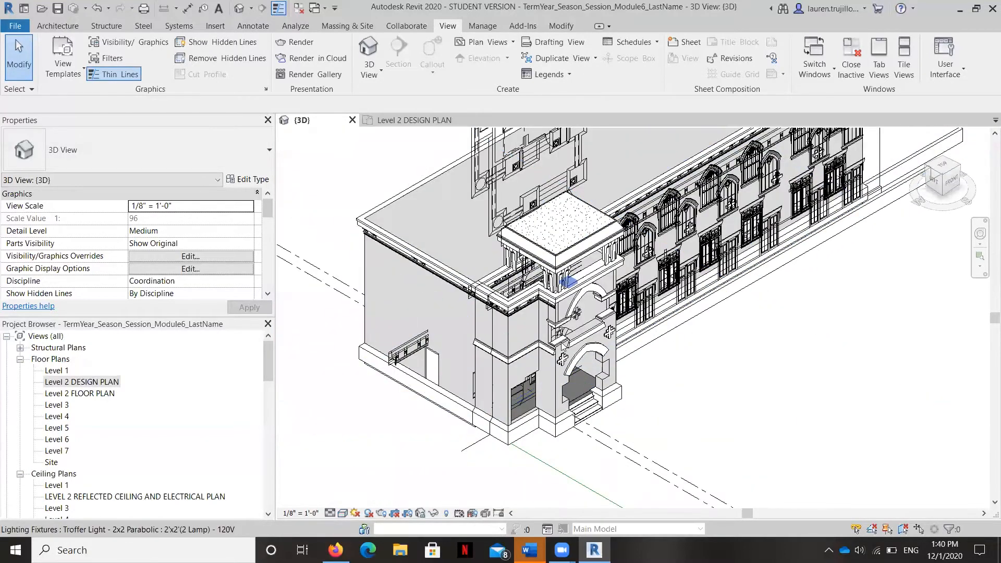
{"action": "scroll", "coordinate": [530, 332], "scroll_direction": "up", "scroll_amount": 3}
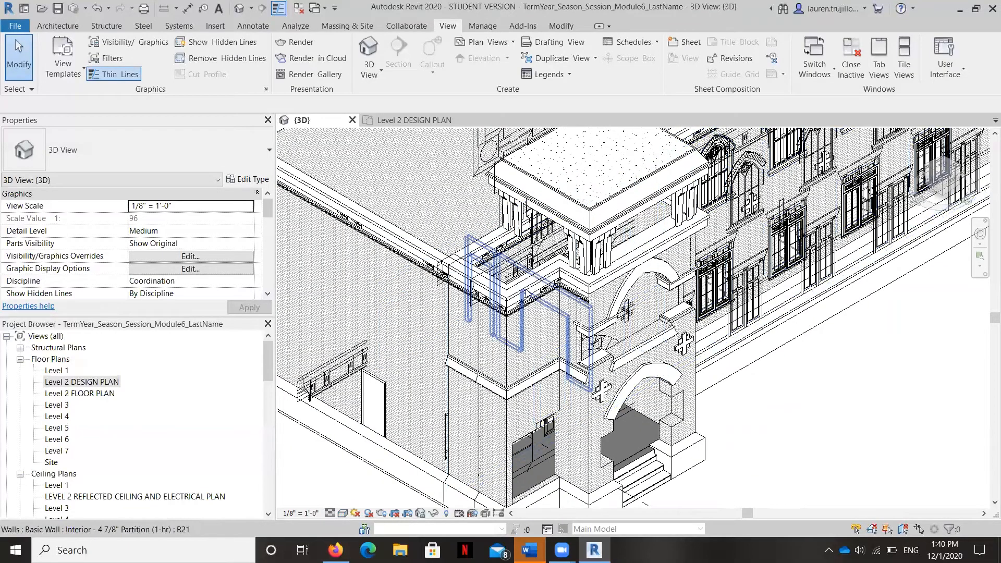
{"action": "scroll", "coordinate": [439, 438], "scroll_direction": "down", "scroll_amount": 2}
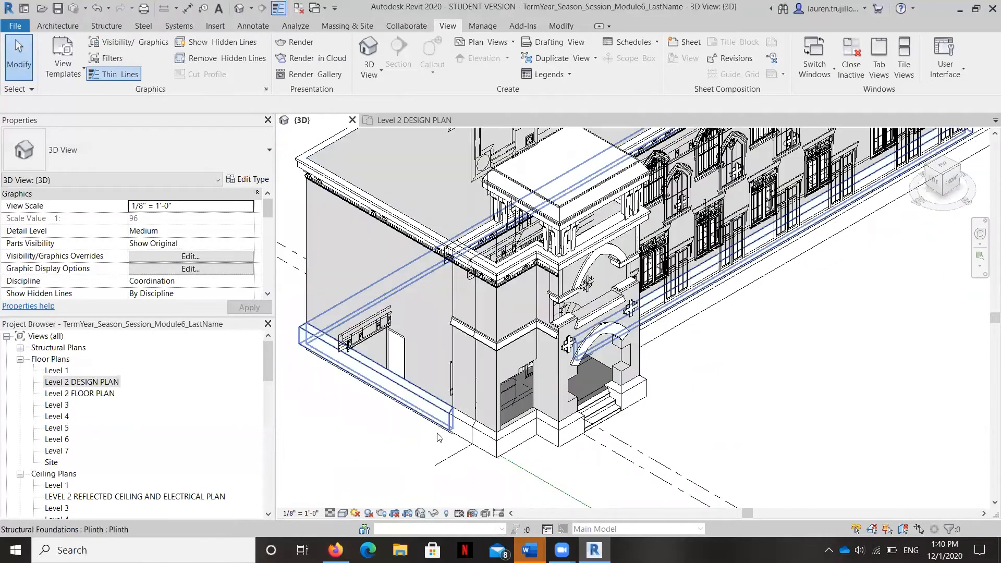
Step: Return the 3D view to the Realistic visual style and inspect the tower's roof, cornice and arches
{"action": "left_click", "coordinate": [342, 513]}
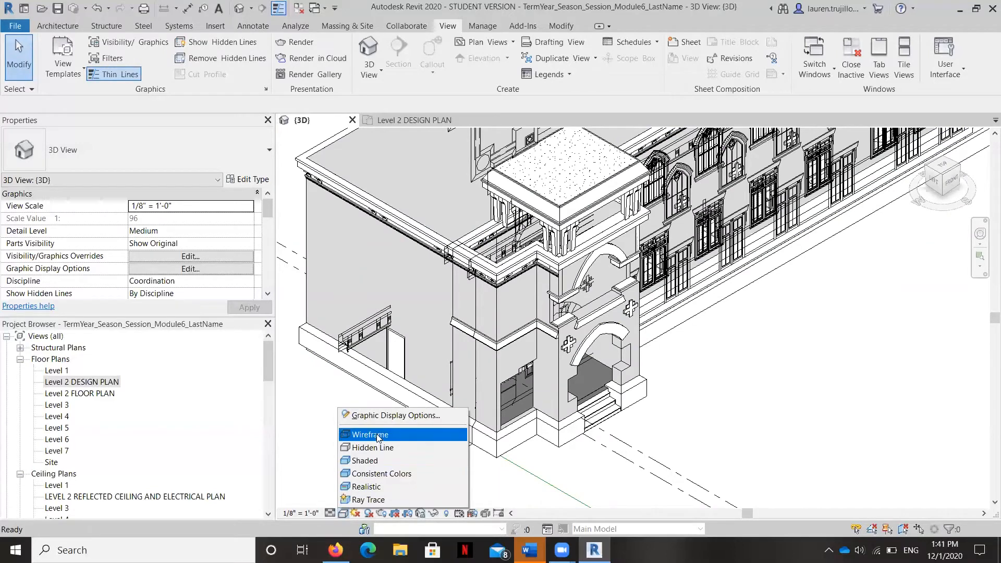
{"action": "left_click", "coordinate": [379, 487]}
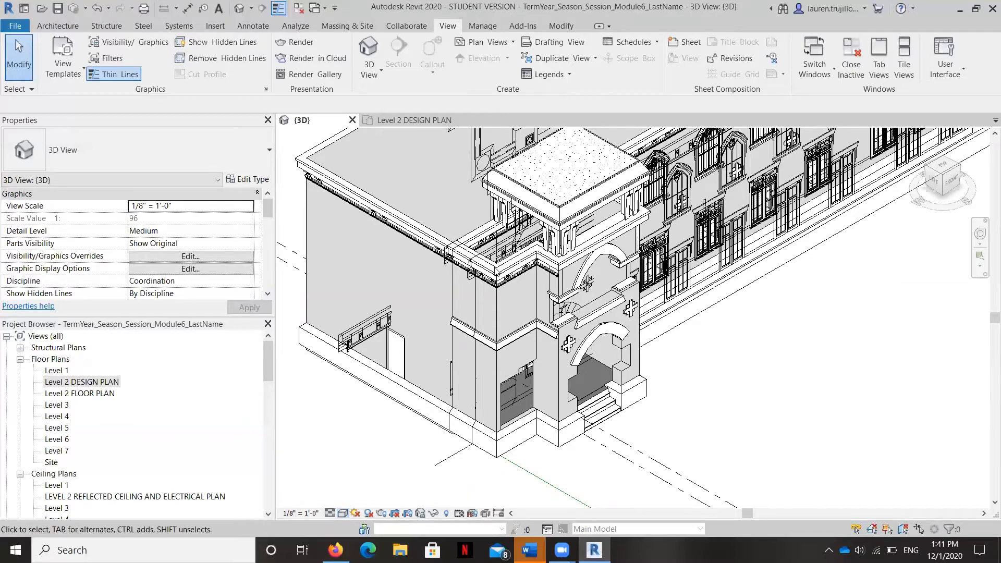
{"action": "scroll", "coordinate": [563, 207], "scroll_direction": "up", "scroll_amount": 4}
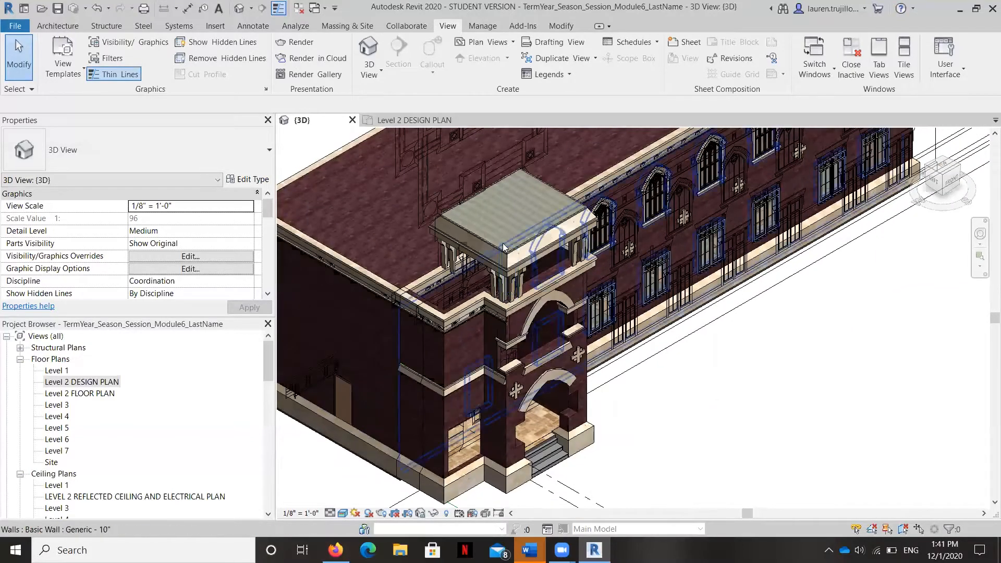
{"action": "scroll", "coordinate": [519, 265], "scroll_direction": "up", "scroll_amount": 3}
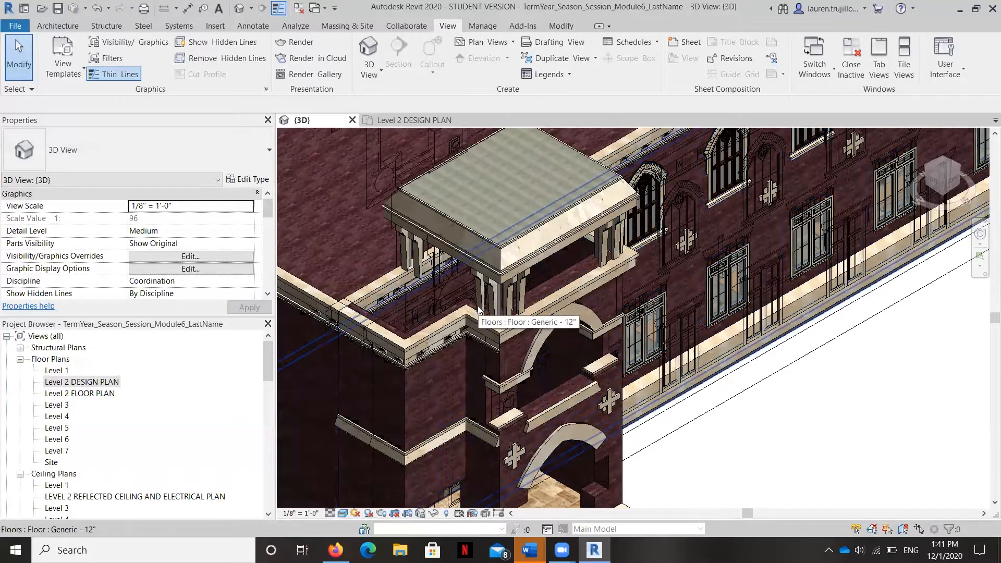
{"action": "middle_click_drag", "start_coordinate": [569, 237], "coordinate": [571, 221], "text": "shift"}
{"action": "scroll", "coordinate": [571, 221], "scroll_direction": "down", "scroll_amount": 2}
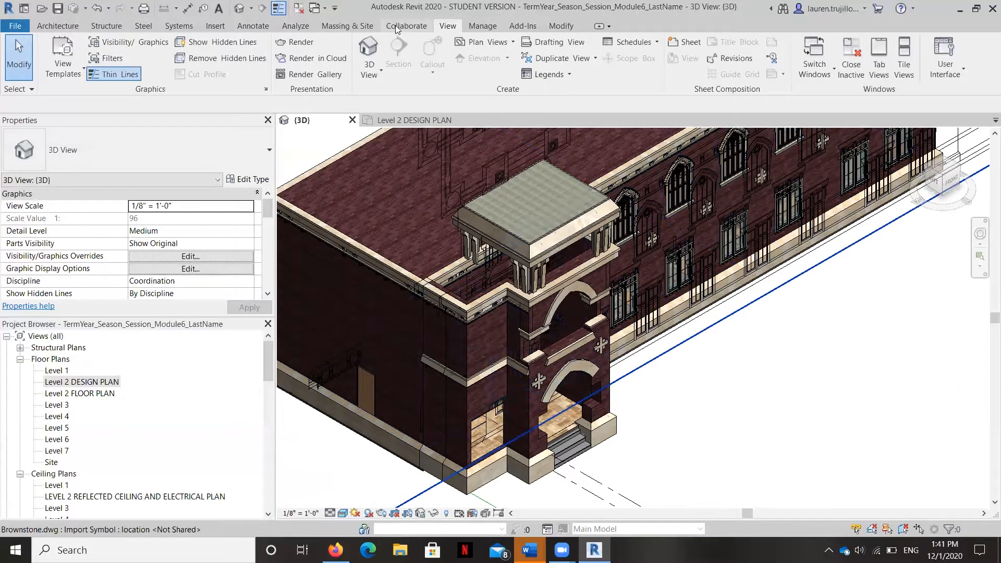
Step: Remove the Frontispiece.rvt link from the project through Manage Links, accepting that the removal is permanent
{"action": "left_click", "coordinate": [215, 27]}
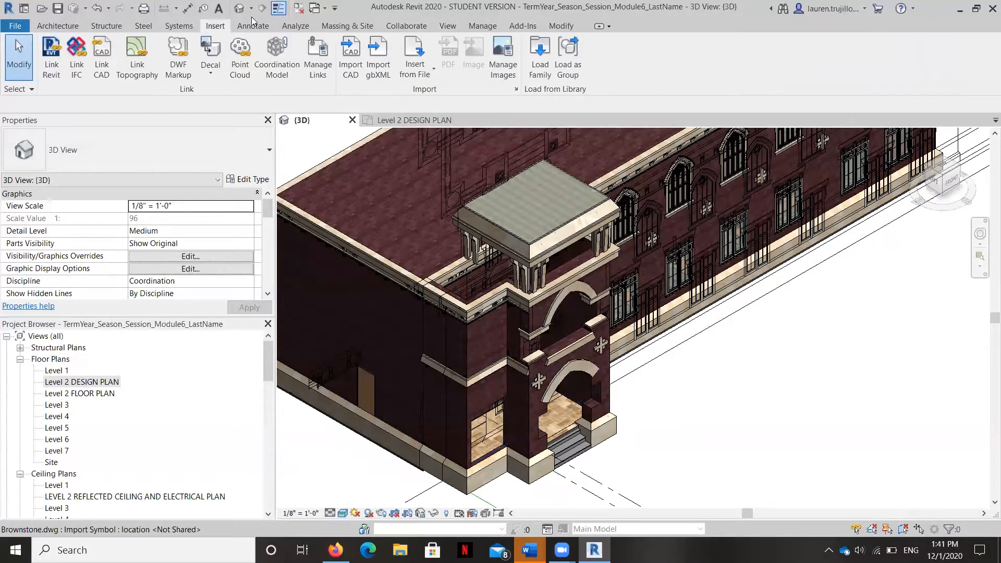
{"action": "left_click", "coordinate": [322, 49]}
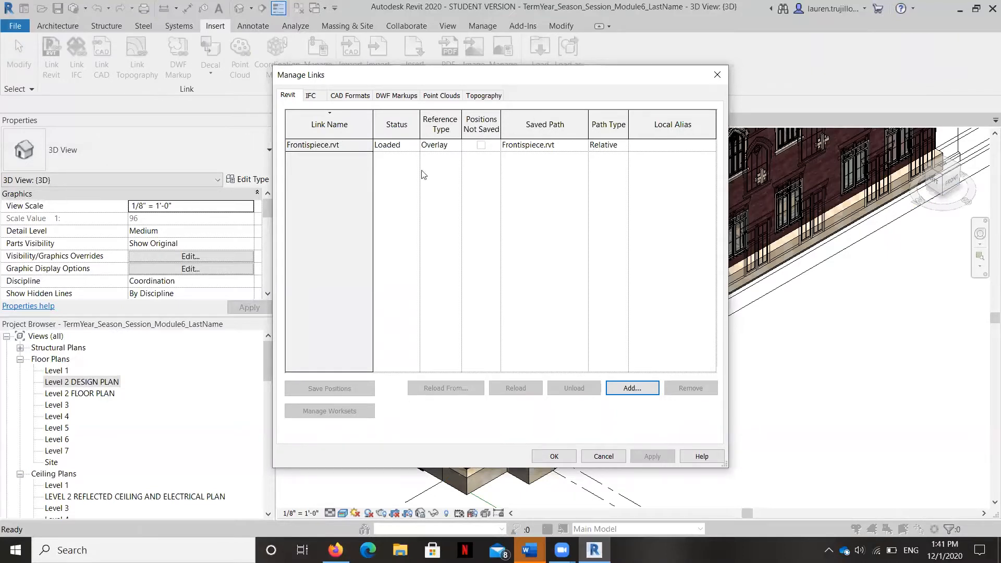
{"action": "left_click", "coordinate": [341, 145]}
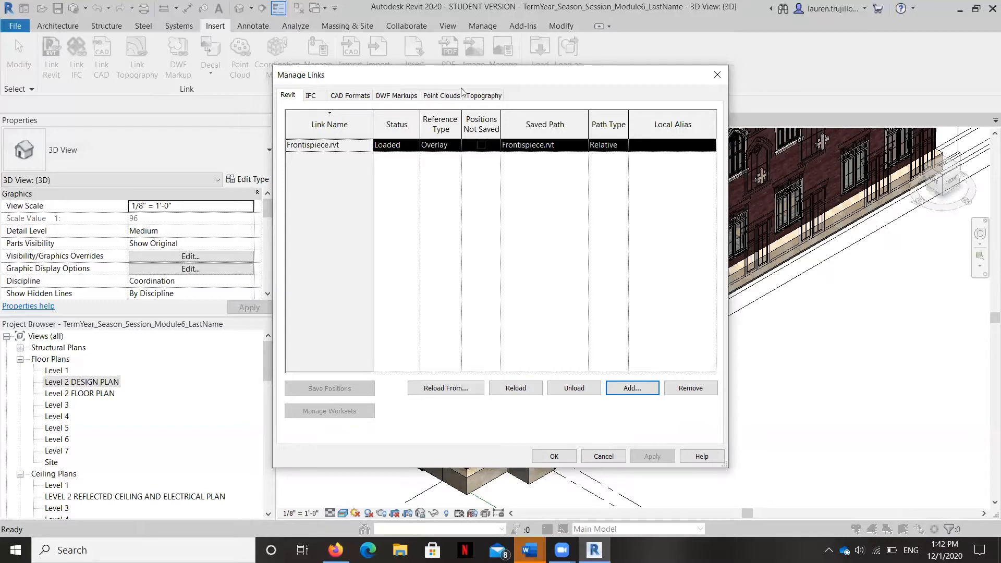
{"action": "left_click", "coordinate": [692, 389]}
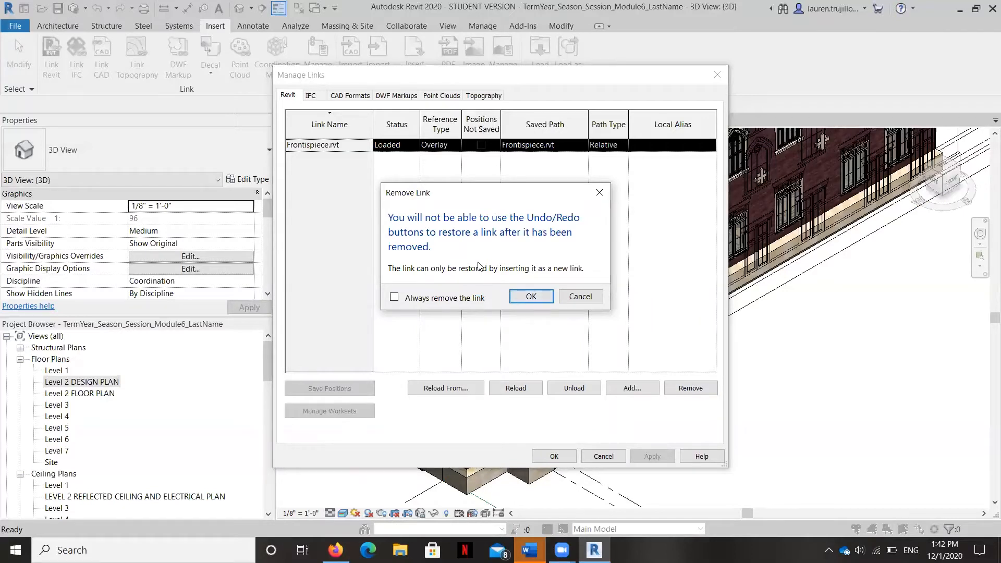
{"action": "left_click", "coordinate": [537, 298]}
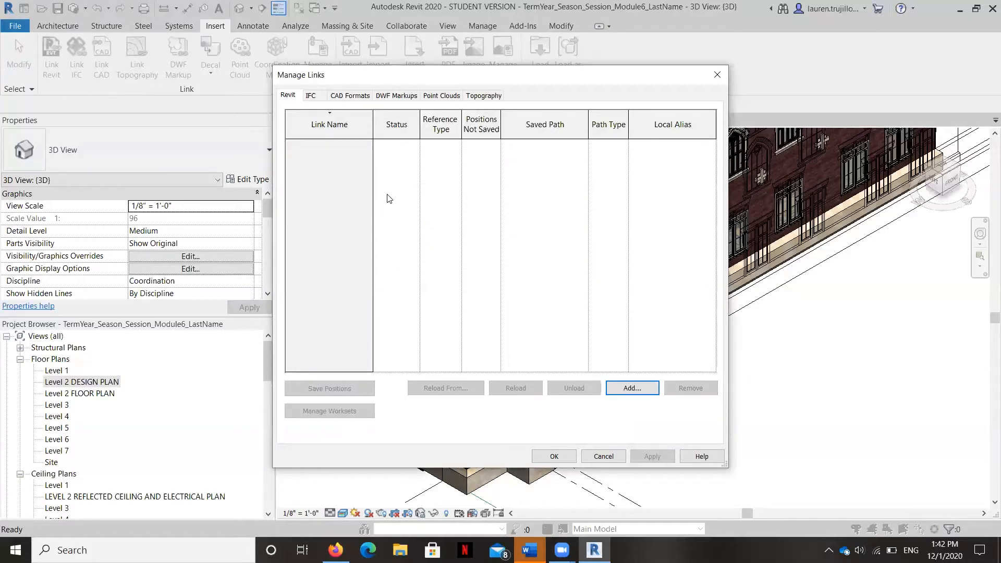
{"action": "left_click", "coordinate": [563, 459]}
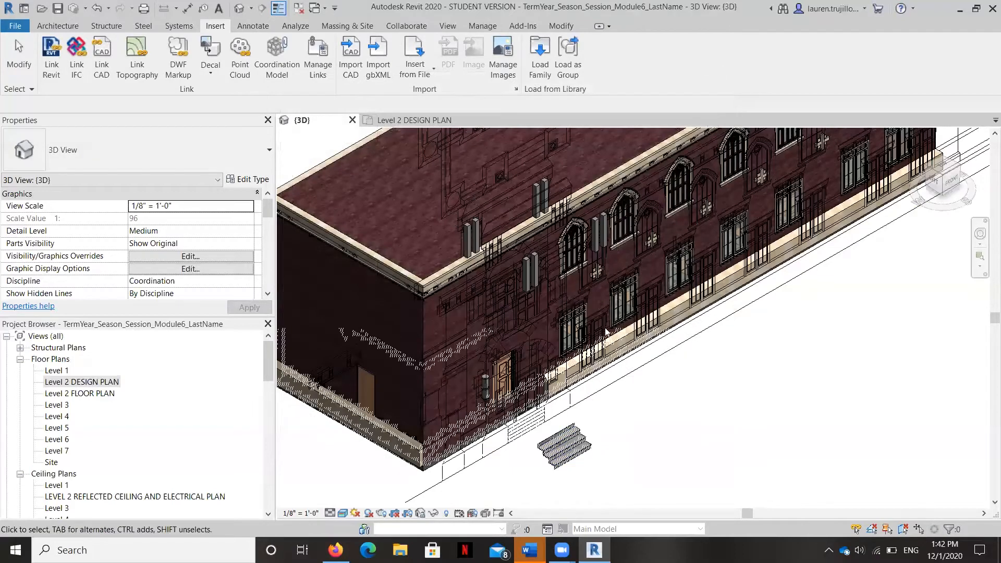
Step: Close the Module 6 building project and open the Frontispiece model from the recent files
{"action": "scroll", "coordinate": [604, 323], "scroll_direction": "down", "scroll_amount": 2}
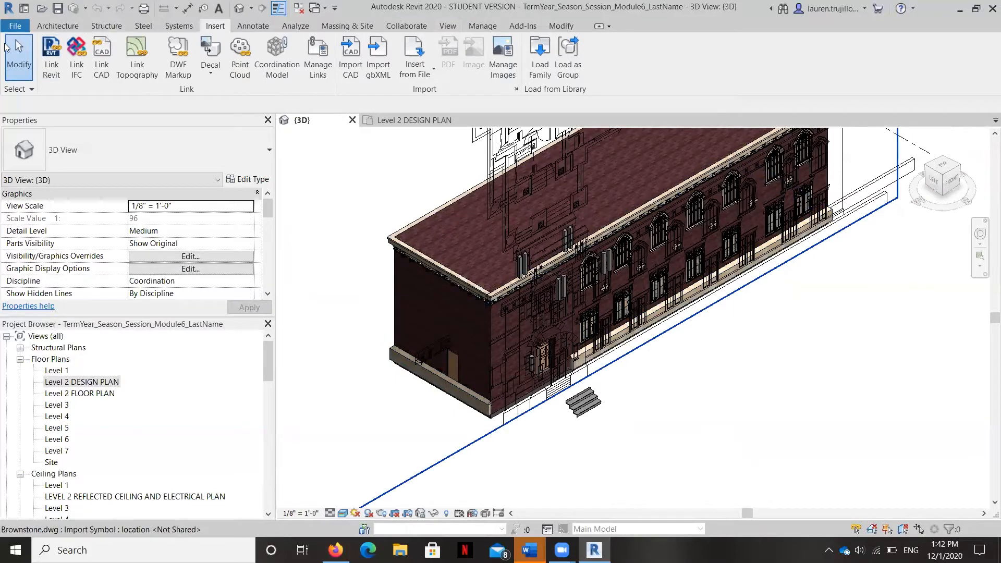
{"action": "left_click", "coordinate": [21, 29]}
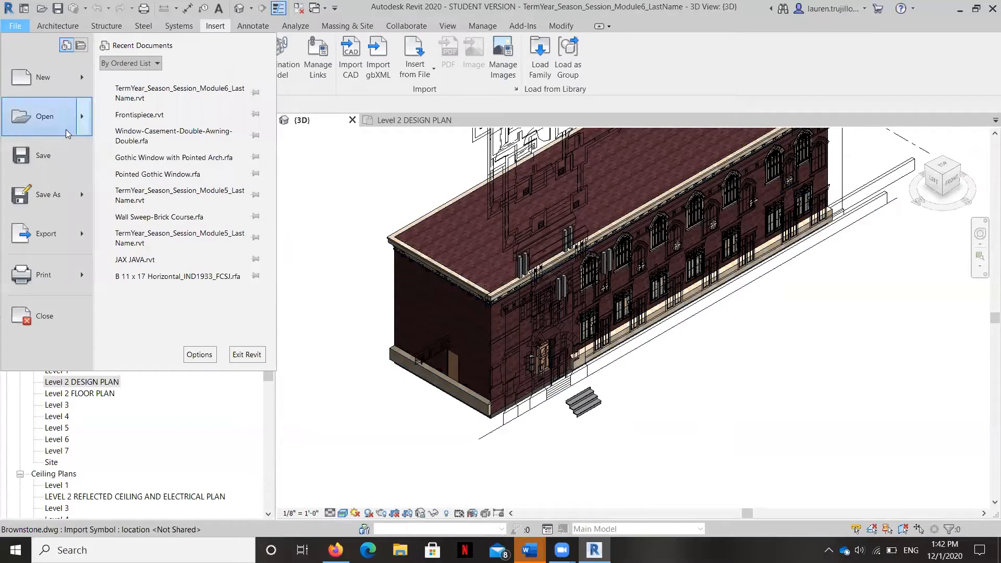
{"action": "left_click", "coordinate": [60, 316]}
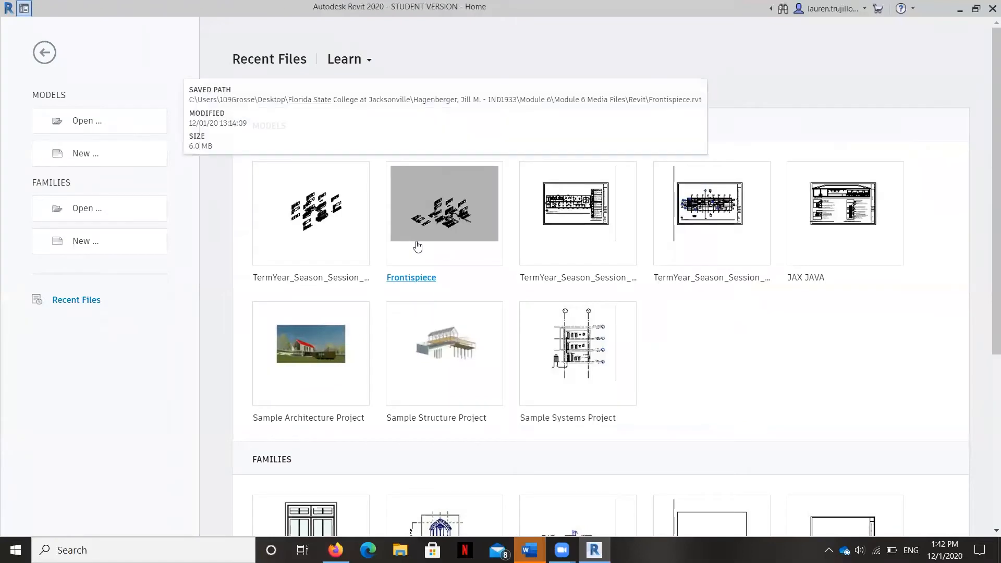
{"action": "left_click", "coordinate": [417, 246]}
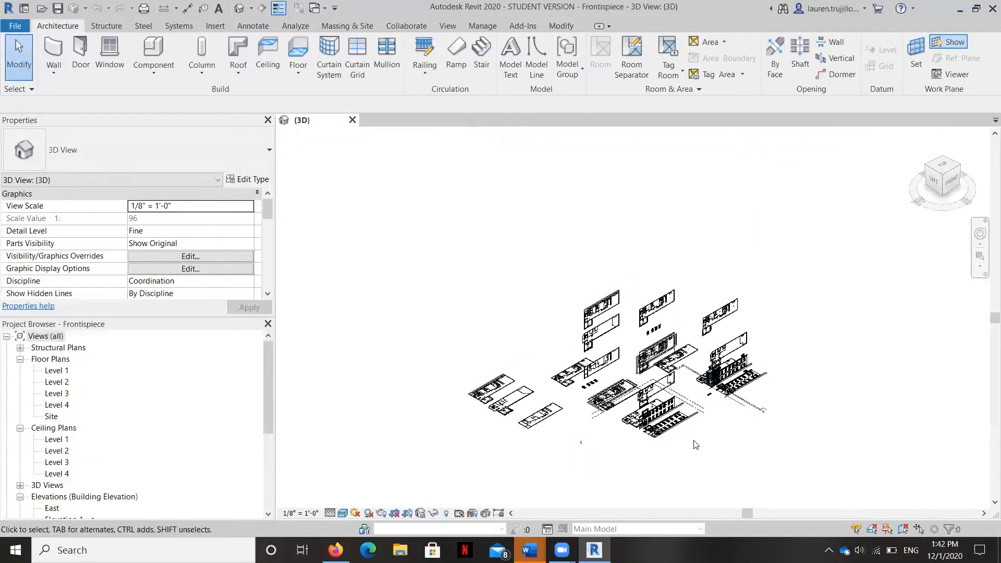
Step: Copy the L-shaped structural foundation at the frontispiece tower's base to the empty area in front of the side wall, then deselect it
{"action": "scroll", "coordinate": [723, 406], "scroll_direction": "up", "scroll_amount": 6}
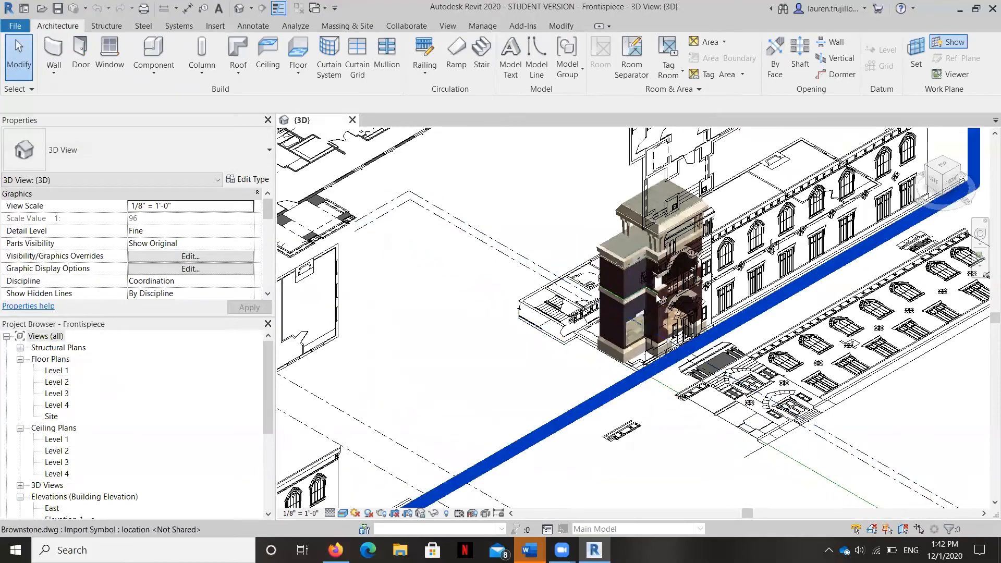
{"action": "scroll", "coordinate": [620, 217], "scroll_direction": "up", "scroll_amount": 4}
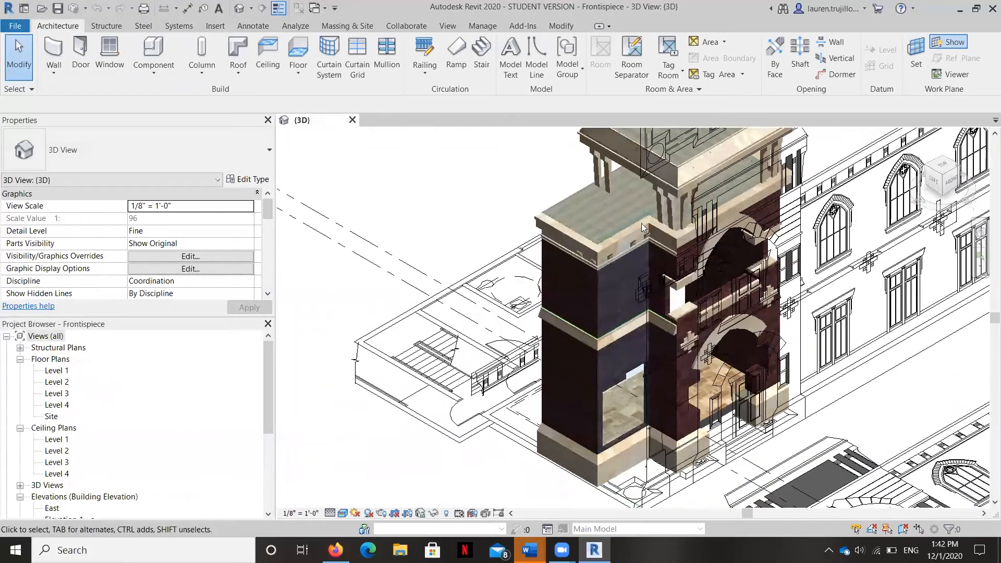
{"action": "middle_click_drag", "start_coordinate": [571, 247], "coordinate": [408, 173]}
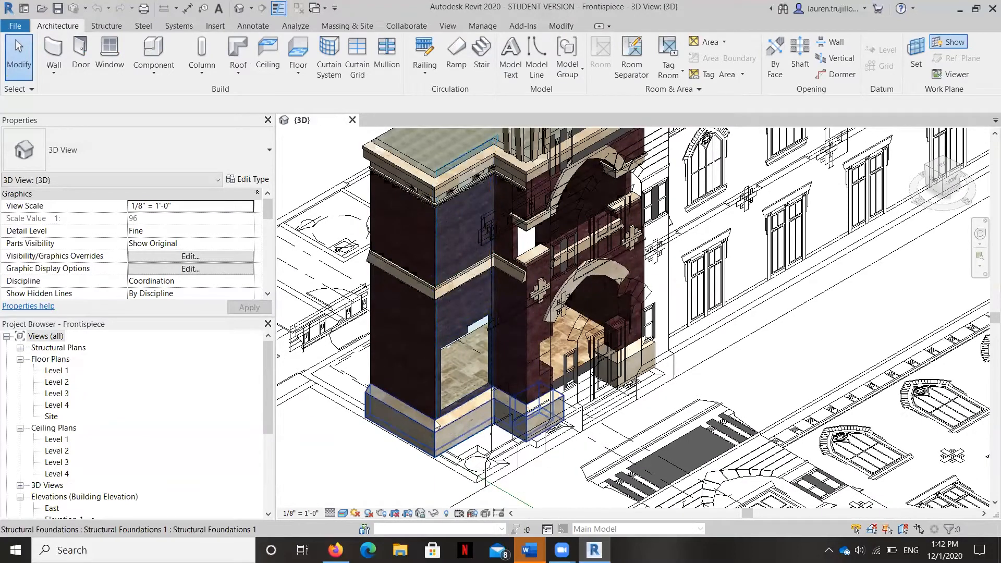
{"action": "scroll", "coordinate": [528, 313], "scroll_direction": "up", "scroll_amount": 2}
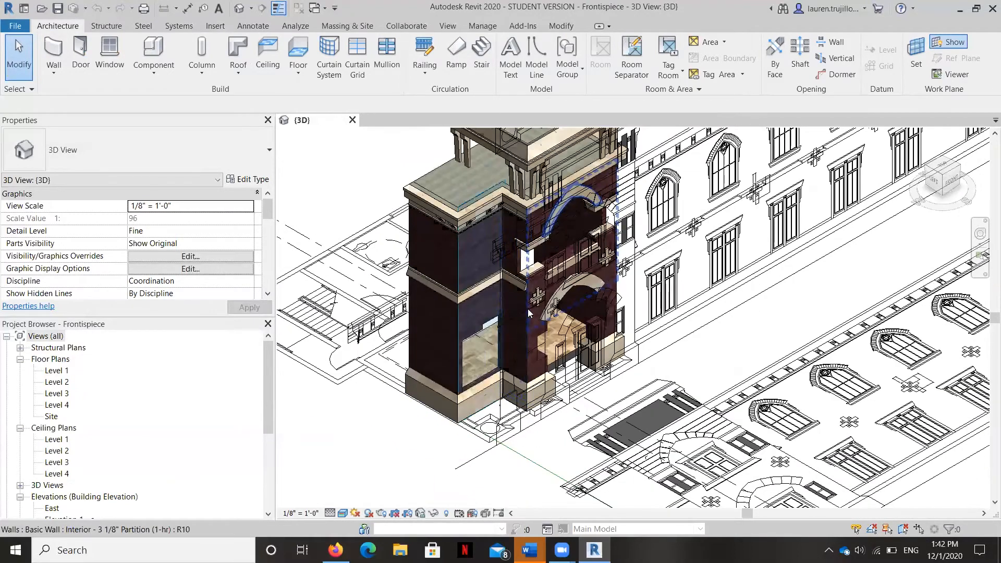
{"action": "scroll", "coordinate": [528, 313], "scroll_direction": "down", "scroll_amount": 1}
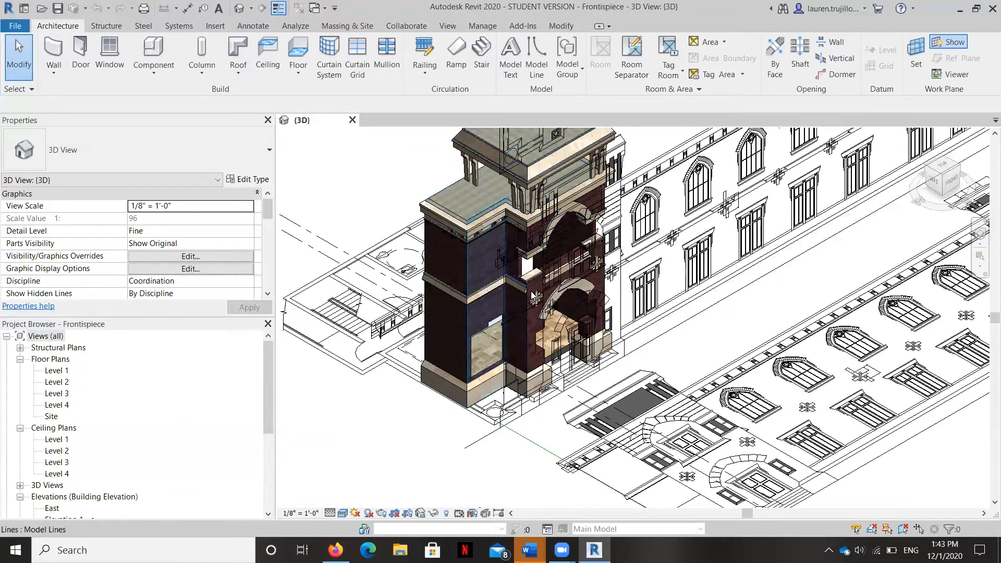
{"action": "left_click", "coordinate": [475, 387]}
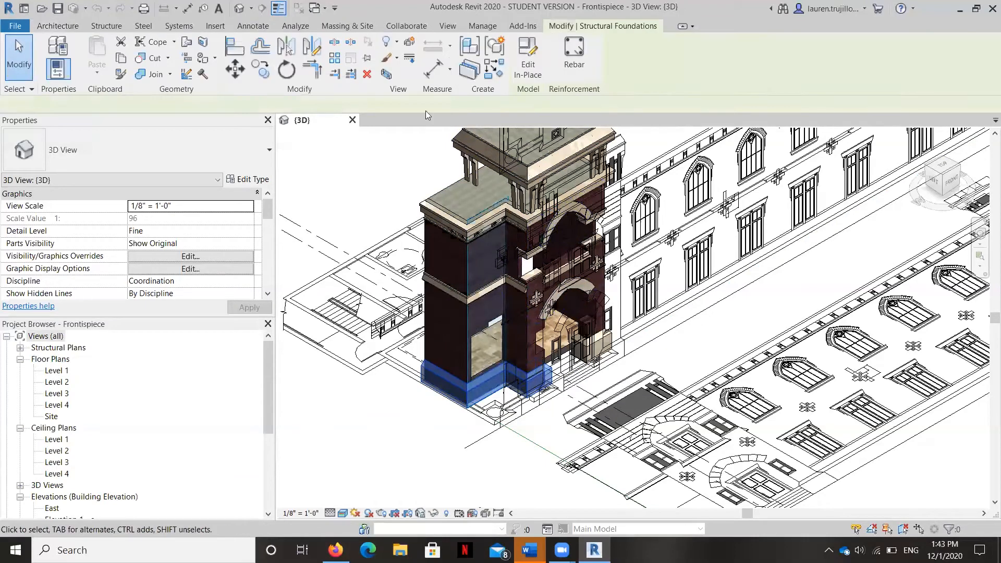
{"action": "left_click", "coordinate": [264, 71]}
{"action": "left_click", "coordinate": [463, 407]}
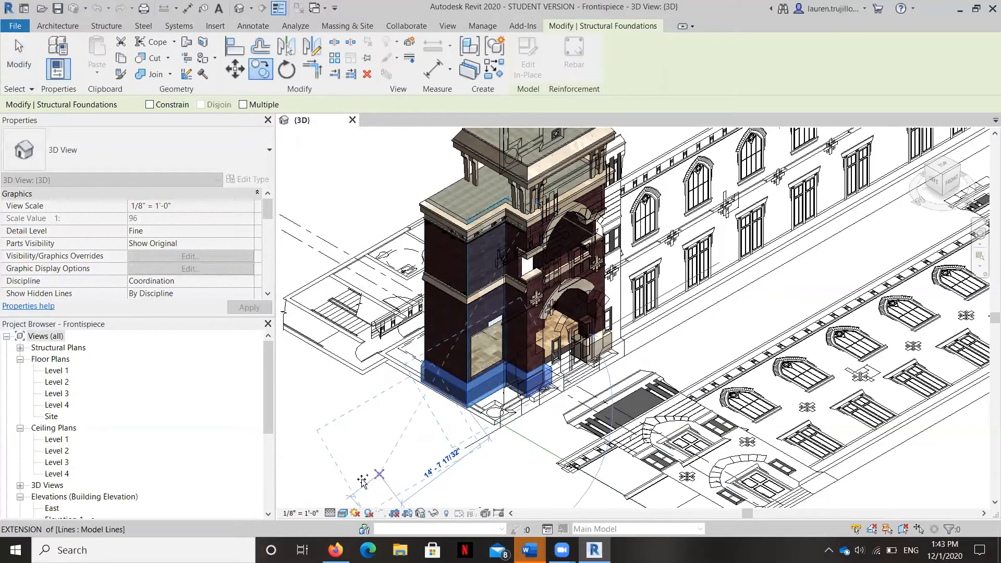
{"action": "left_click", "coordinate": [353, 473]}
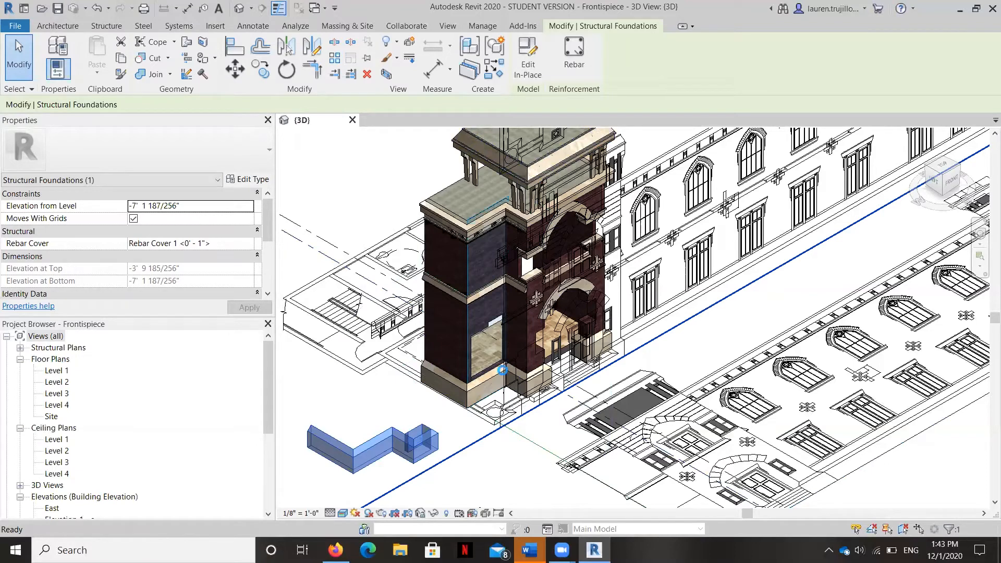
{"action": "key", "text": "Escape"}
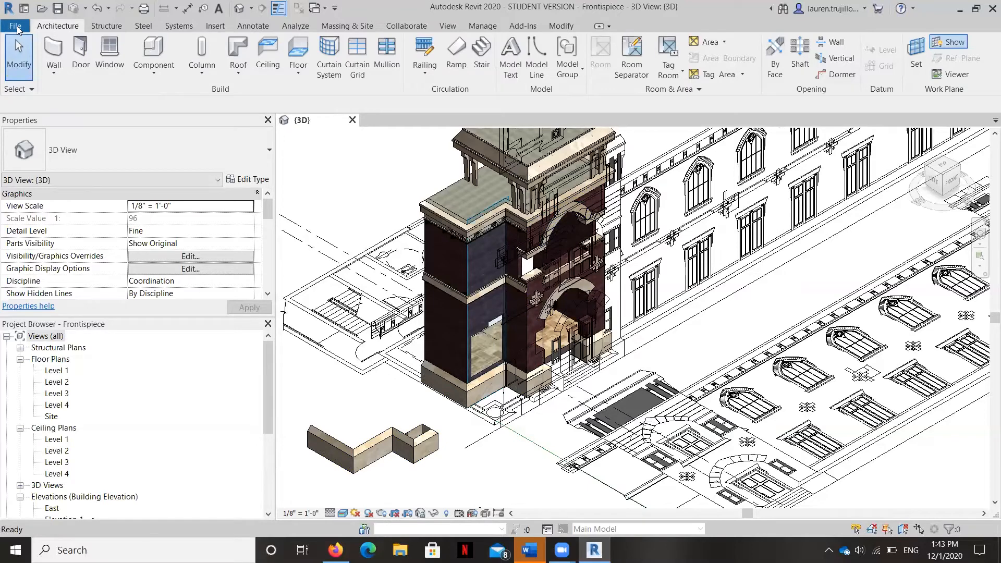
Step: Close the Frontispiece model and open the Module 6 building project from the recent files
{"action": "left_click", "coordinate": [16, 26]}
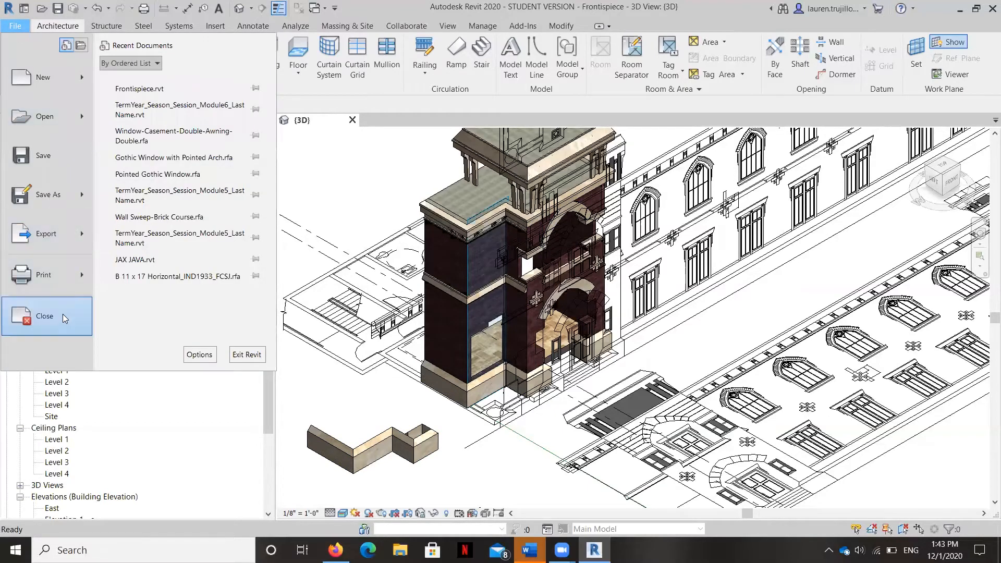
{"action": "left_click", "coordinate": [62, 314]}
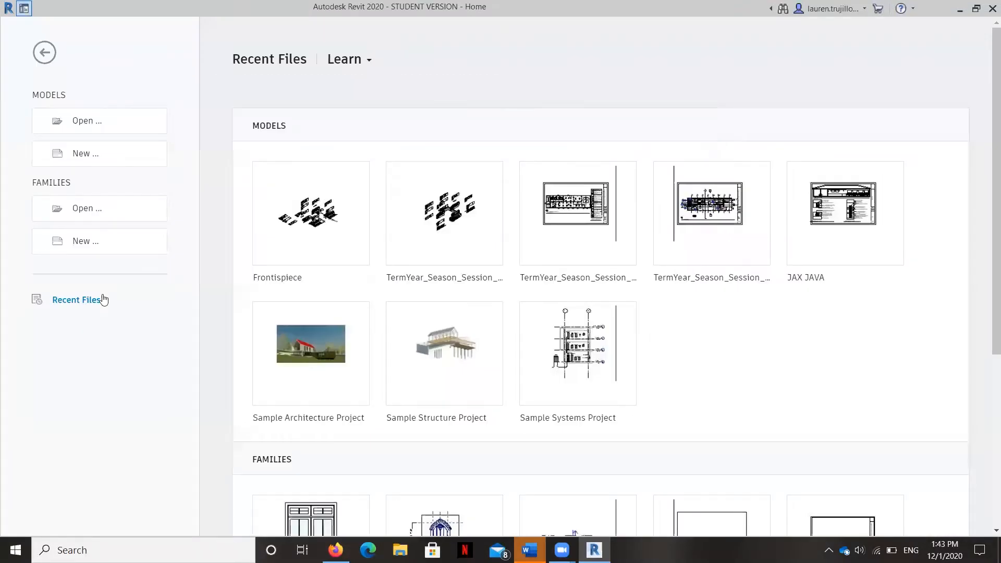
{"action": "left_click", "coordinate": [483, 239]}
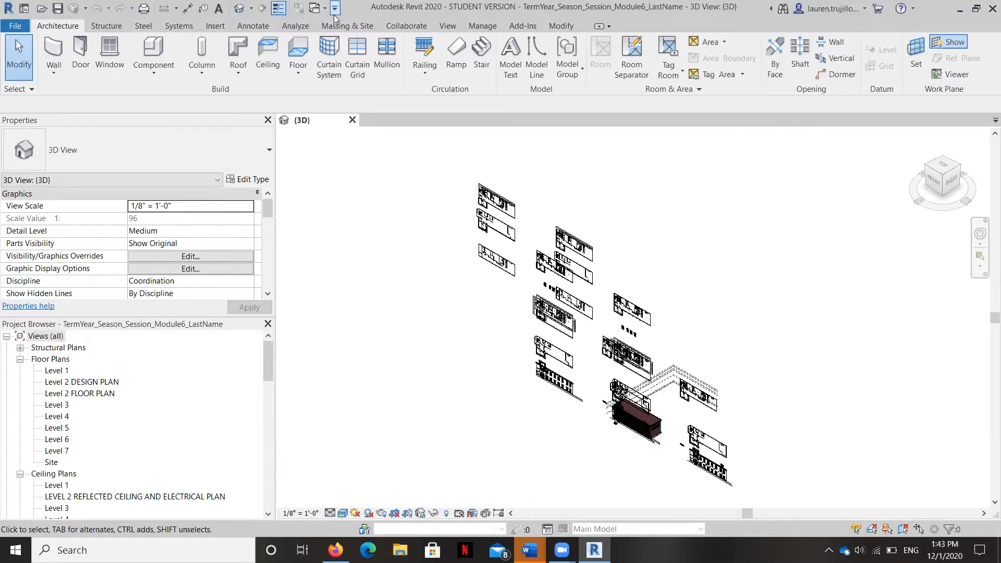
Step: Check Manage Links for any Revit links in the Module 6 project, then close the dialog
{"action": "left_click", "coordinate": [218, 25]}
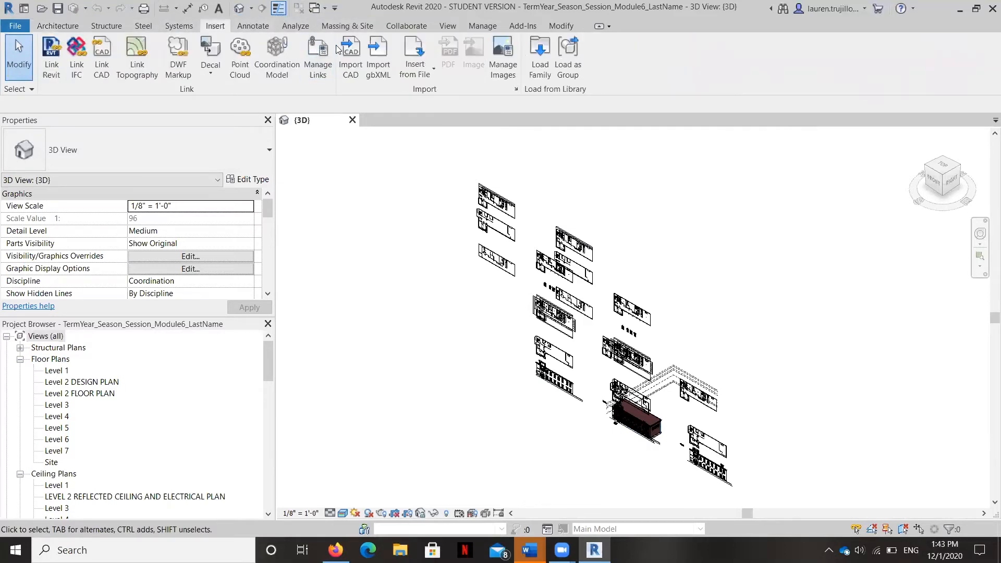
{"action": "left_click", "coordinate": [317, 55]}
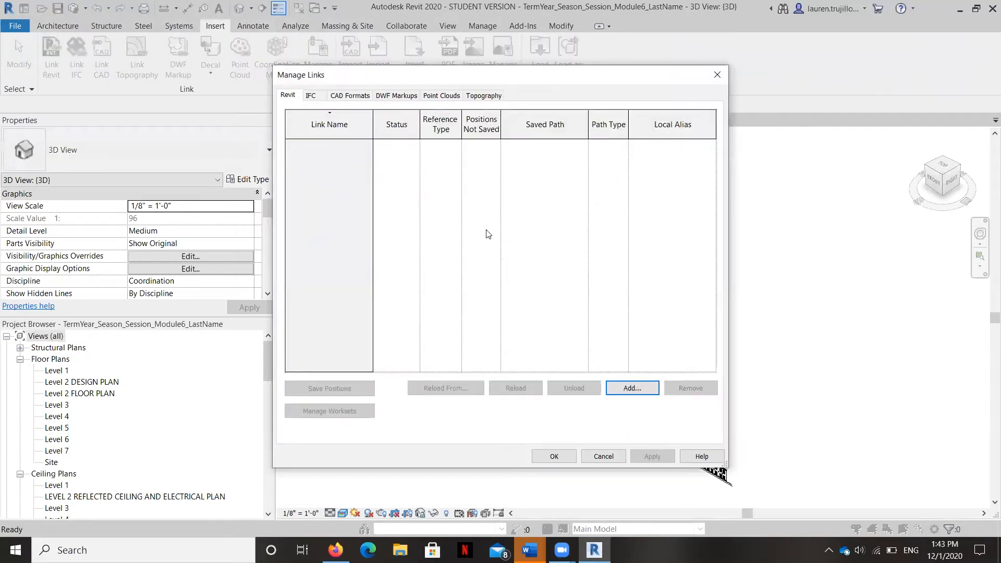
{"action": "left_click", "coordinate": [554, 456]}
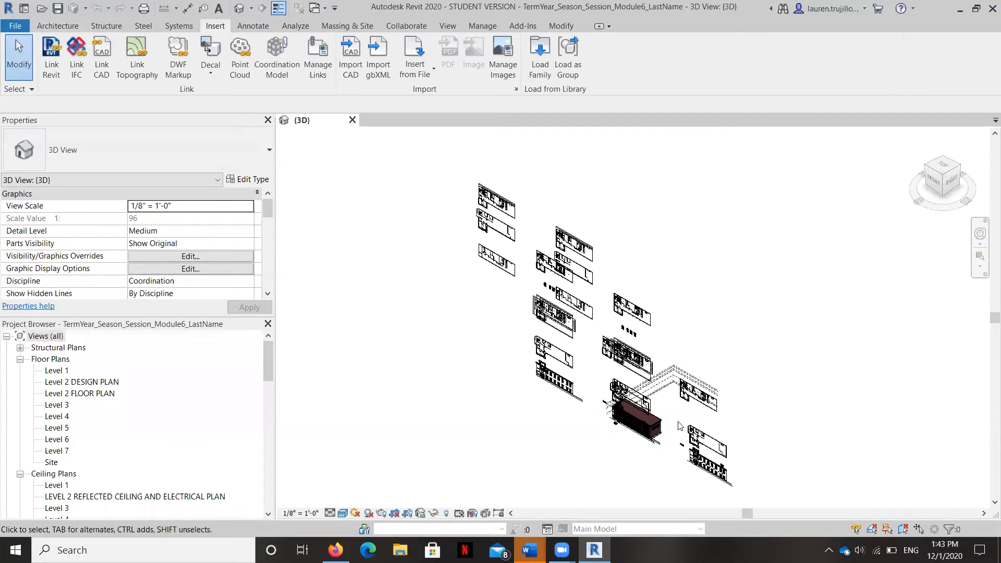
Step: Open the Level 2 DESIGN PLAN and link the Frontispiece Revit file with Auto - Origin to Origin positioning
{"action": "scroll", "coordinate": [661, 449], "scroll_direction": "up", "scroll_amount": 1}
{"action": "middle_click_drag", "start_coordinate": [659, 459], "coordinate": [587, 343]}
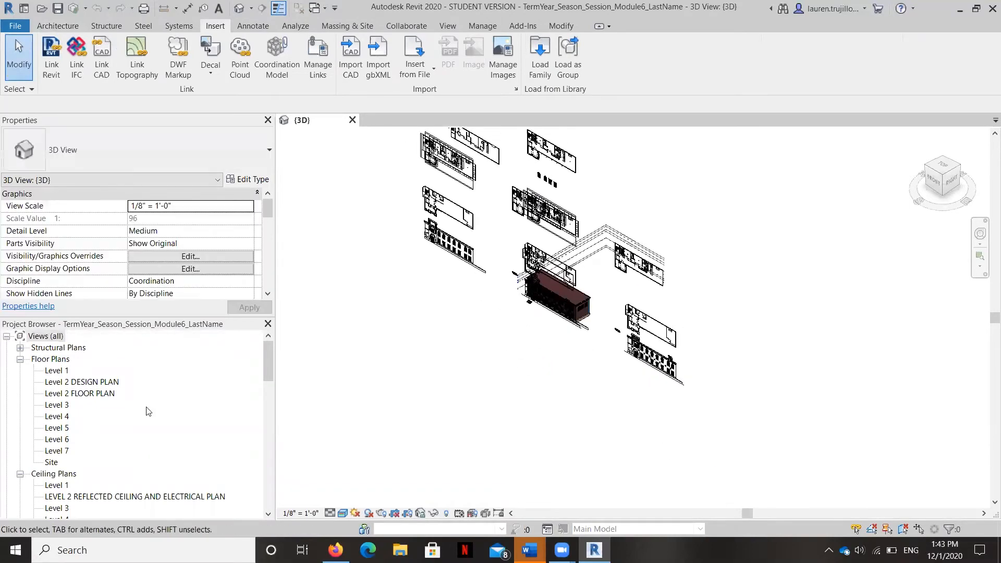
{"action": "double_click", "coordinate": [99, 383]}
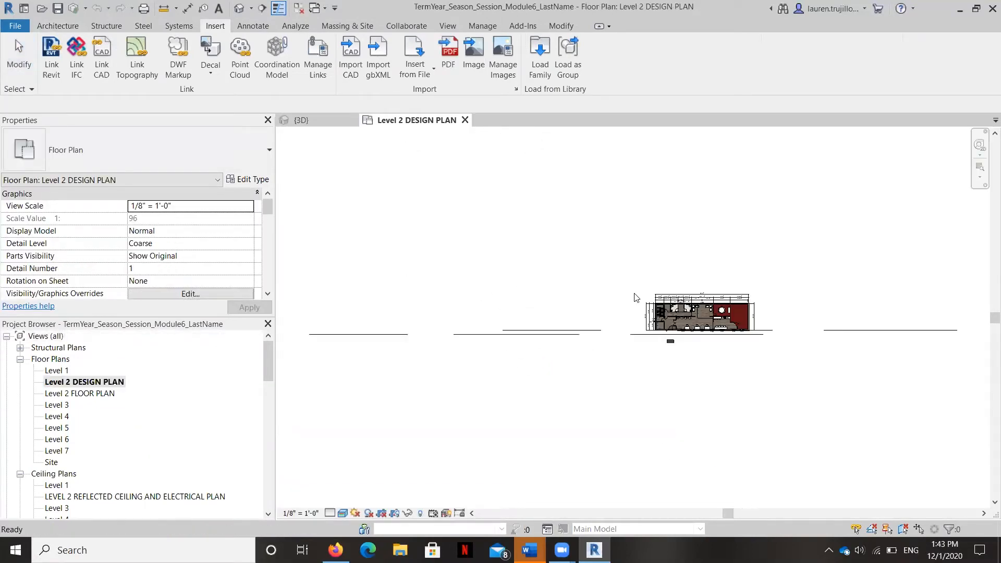
{"action": "scroll", "coordinate": [691, 336], "scroll_direction": "up", "scroll_amount": 2}
{"action": "scroll", "coordinate": [802, 320], "scroll_direction": "up", "scroll_amount": 3}
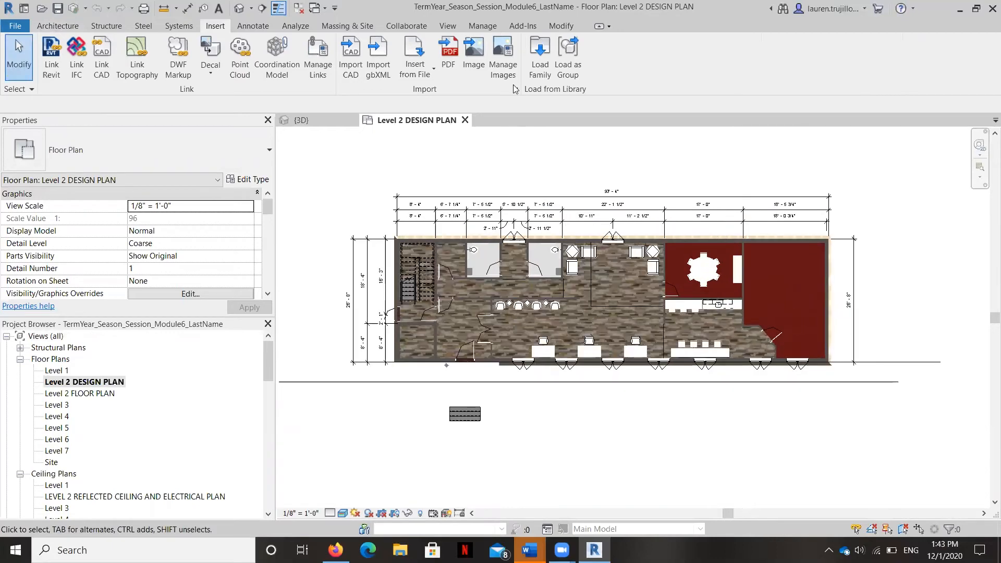
{"action": "left_click", "coordinate": [49, 55]}
{"action": "left_click", "coordinate": [417, 205]}
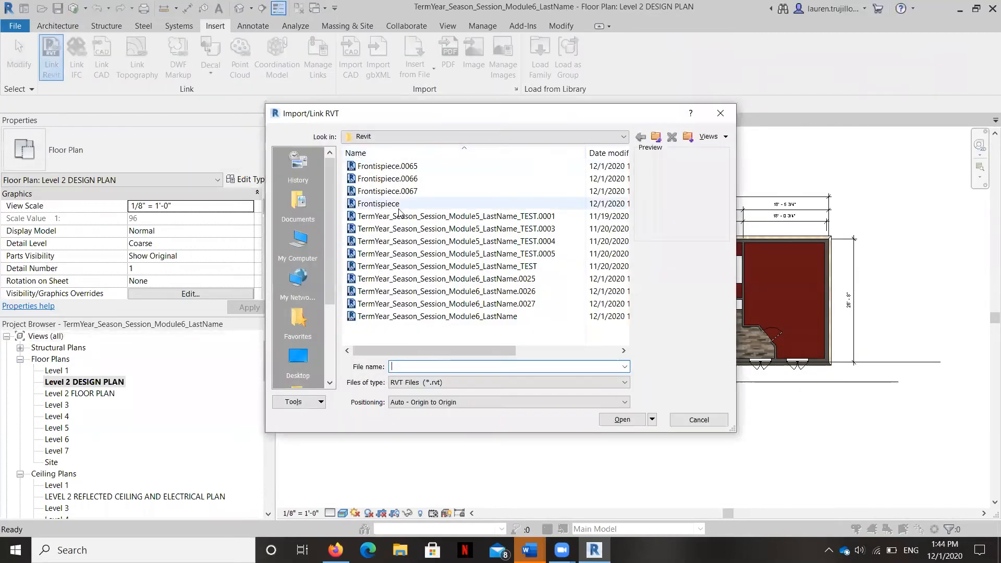
{"action": "left_click", "coordinate": [615, 419]}
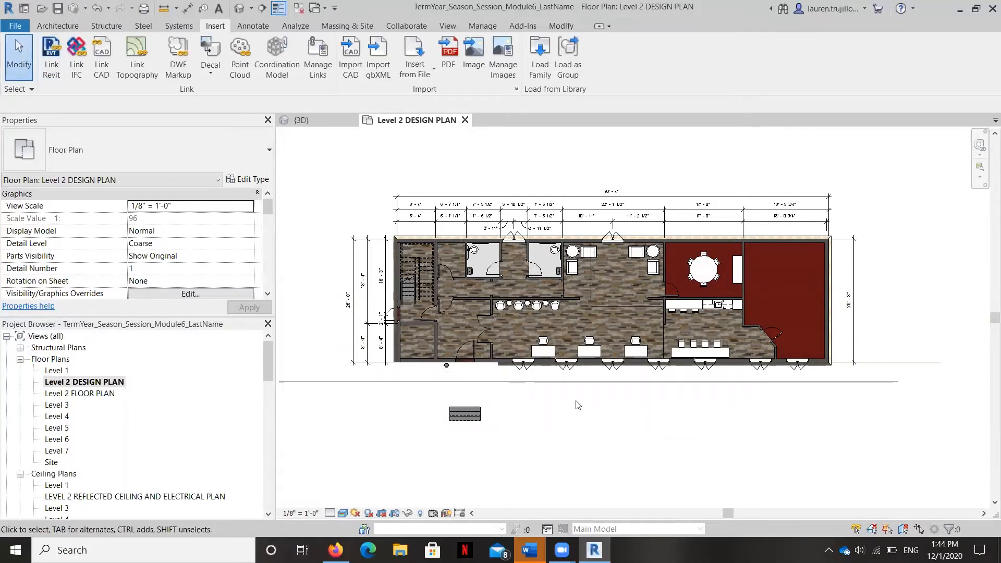
Step: Move the linked Frontispiece model by the upper-left endpoint of its side wall onto the building's lower-left exterior wall corner in the plan
{"action": "scroll", "coordinate": [550, 389], "scroll_direction": "down", "scroll_amount": 2}
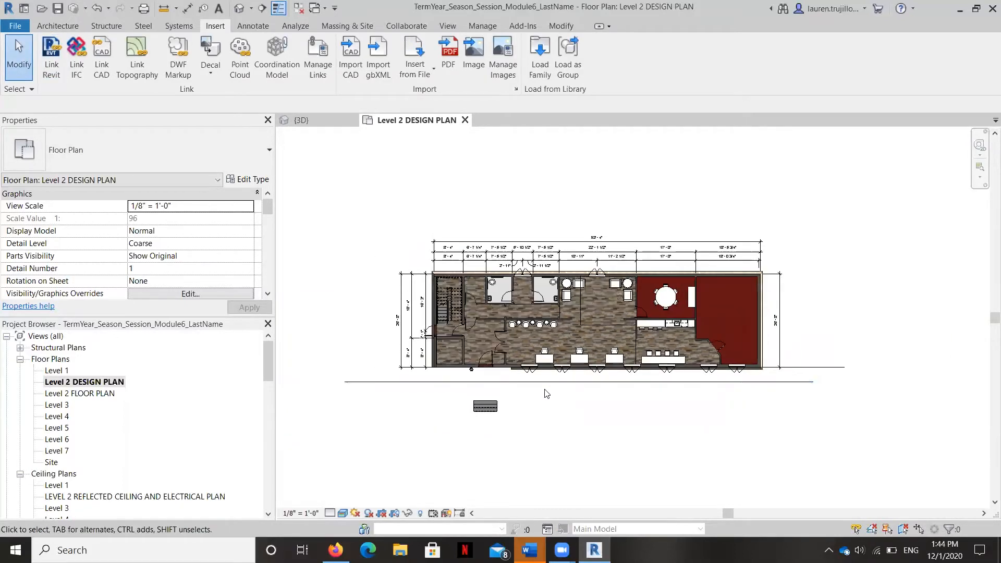
{"action": "scroll", "coordinate": [537, 398], "scroll_direction": "down", "scroll_amount": 2}
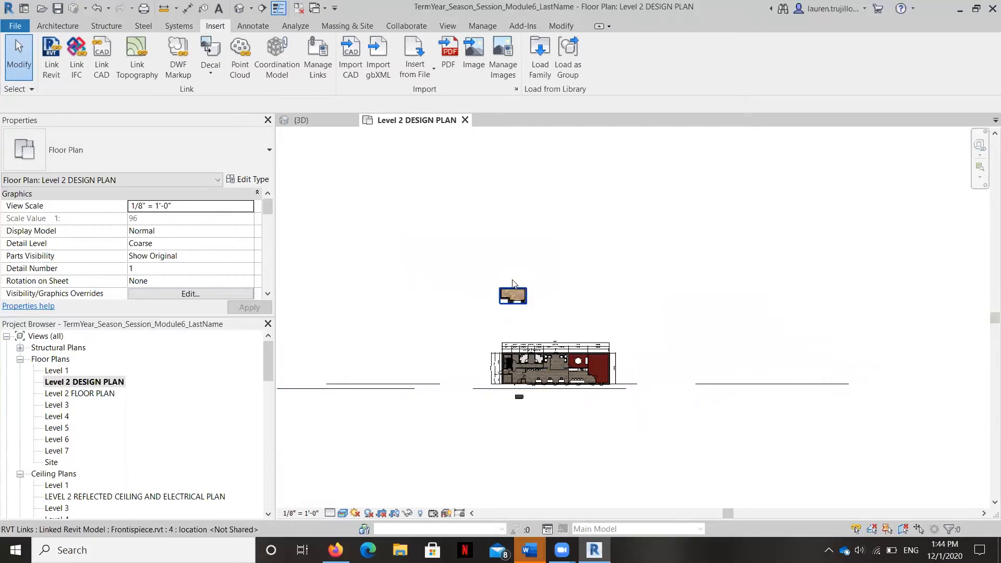
{"action": "scroll", "coordinate": [511, 270], "scroll_direction": "up", "scroll_amount": 2}
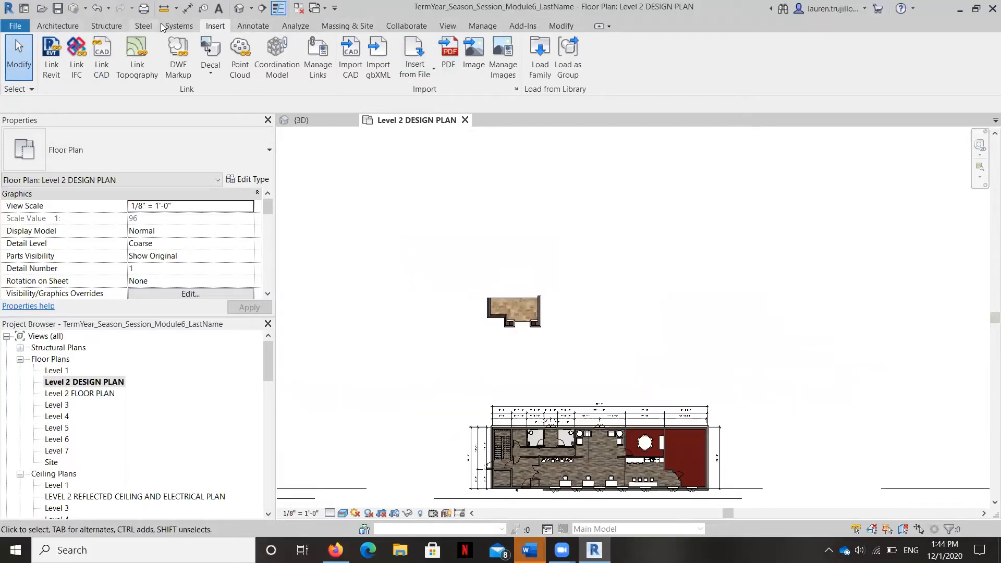
{"action": "left_click", "coordinate": [527, 323]}
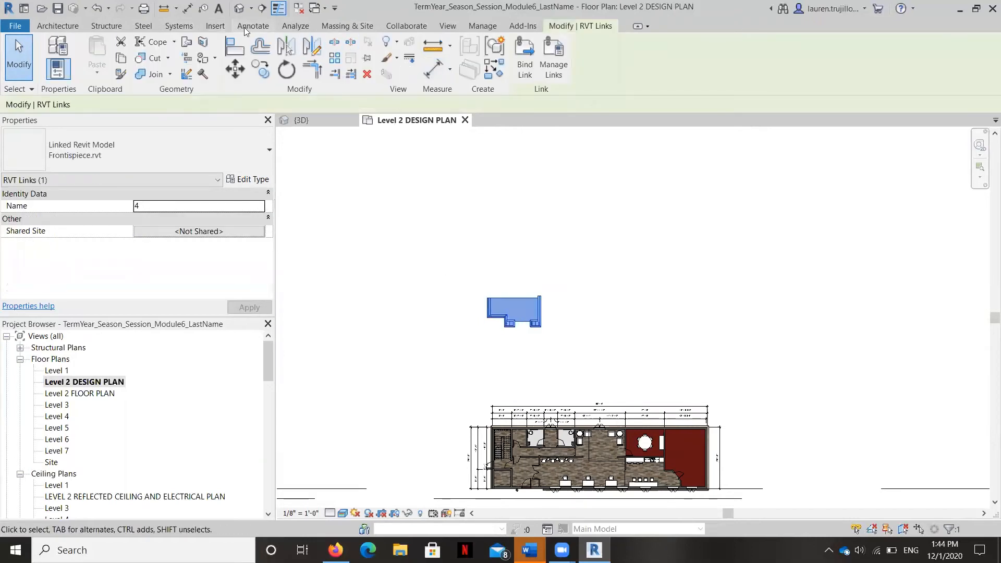
{"action": "key", "text": "m"}
{"action": "key", "text": "v"}
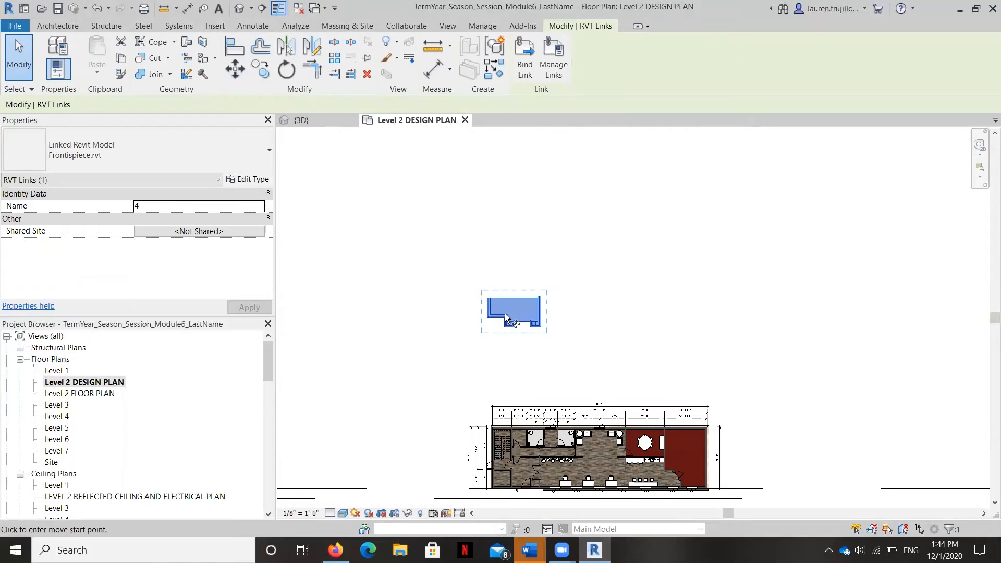
{"action": "scroll", "coordinate": [503, 311], "scroll_direction": "up", "scroll_amount": 7}
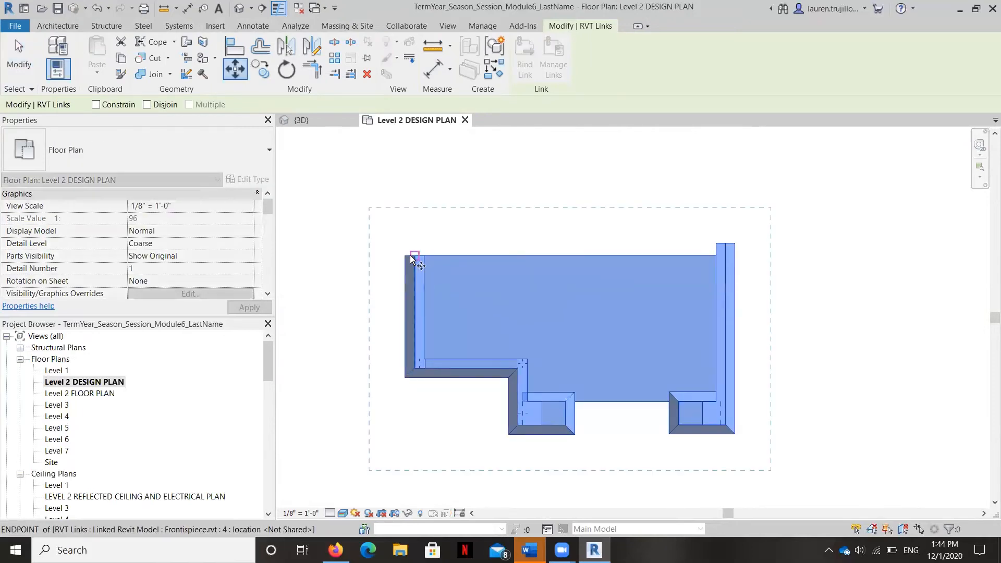
{"action": "left_click", "coordinate": [411, 256]}
{"action": "scroll", "coordinate": [415, 237], "scroll_direction": "down", "scroll_amount": 8}
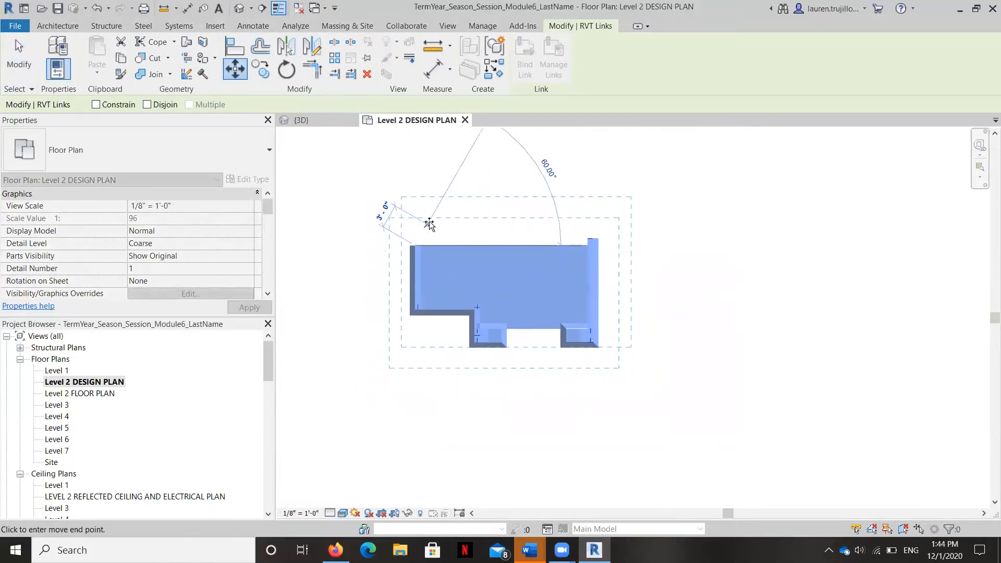
{"action": "scroll", "coordinate": [440, 452], "scroll_direction": "up", "scroll_amount": 8}
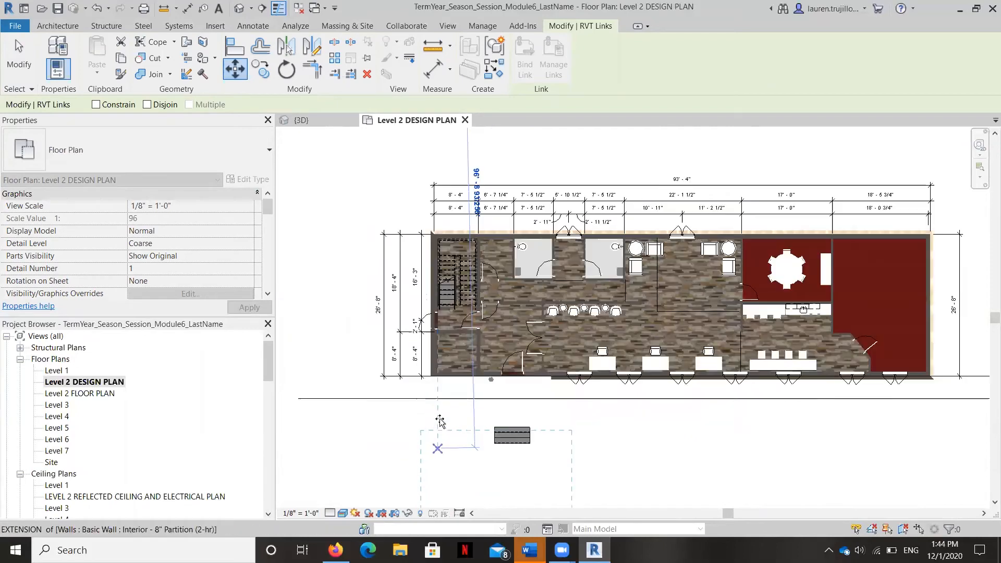
{"action": "left_click", "coordinate": [420, 302]}
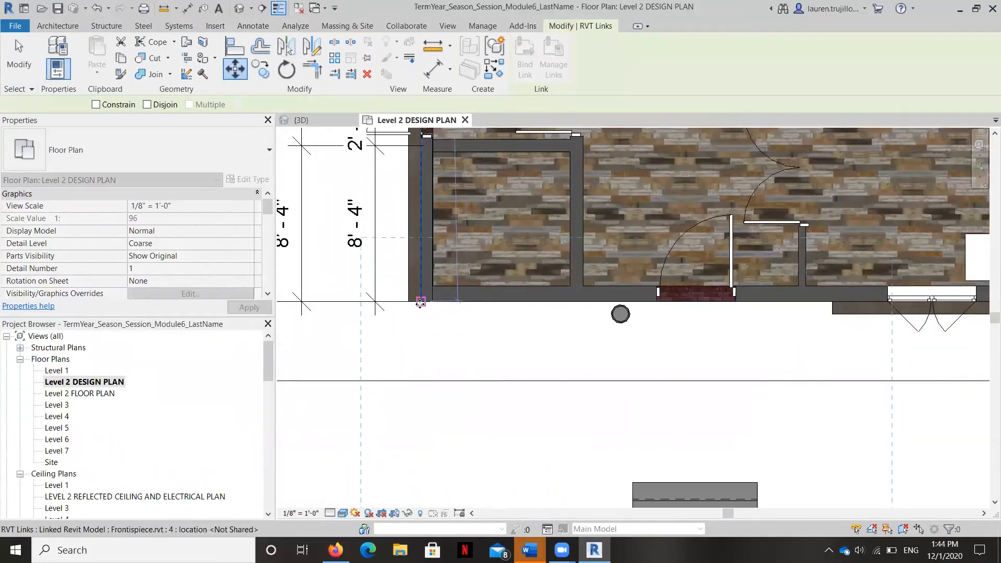
{"action": "scroll", "coordinate": [456, 265], "scroll_direction": "down", "scroll_amount": 4}
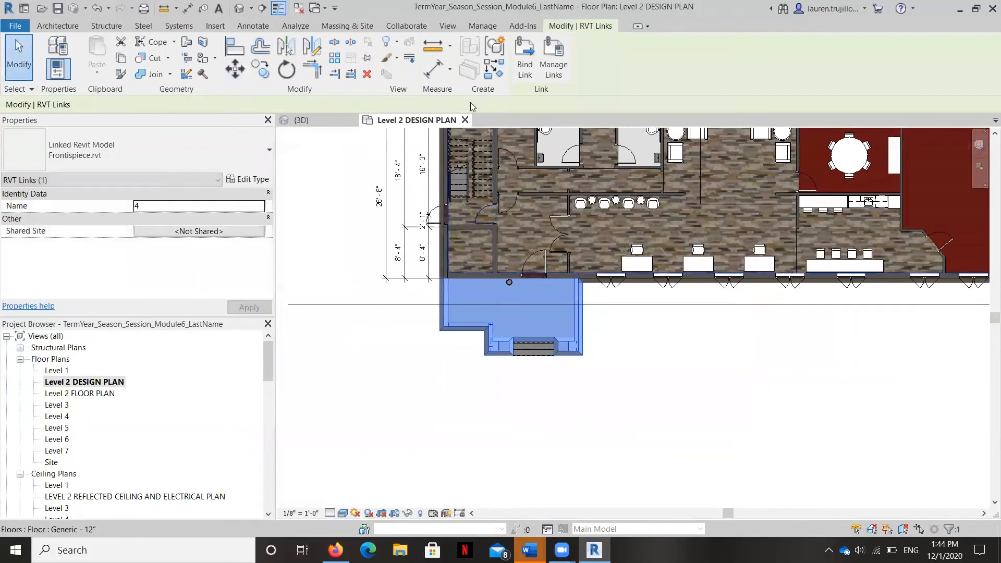
Step: Open the 3D view and inspect the linked tower and the copied foundation beside its base
{"action": "left_click", "coordinate": [452, 25]}
{"action": "left_click", "coordinate": [390, 55]}
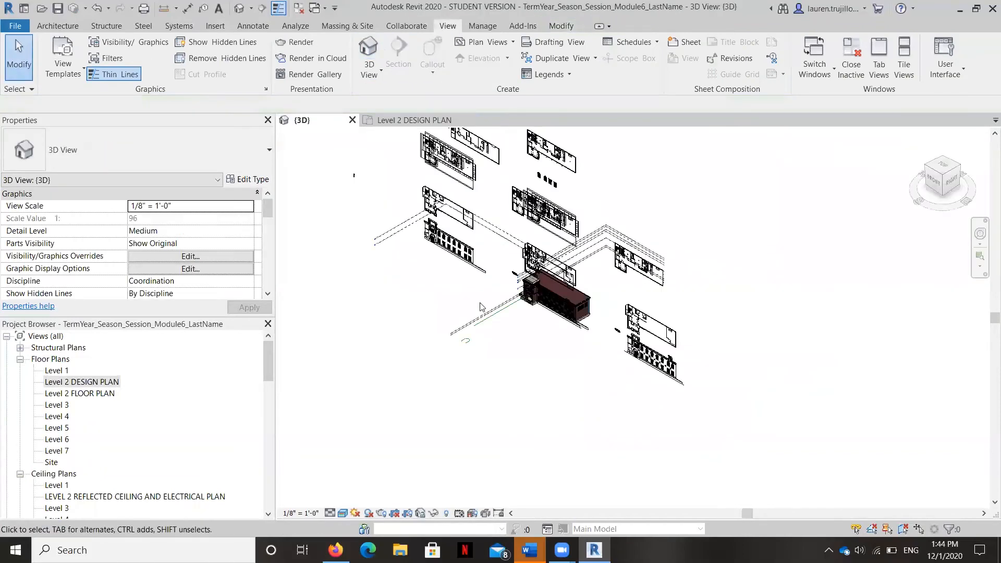
{"action": "scroll", "coordinate": [537, 292], "scroll_direction": "up", "scroll_amount": 10}
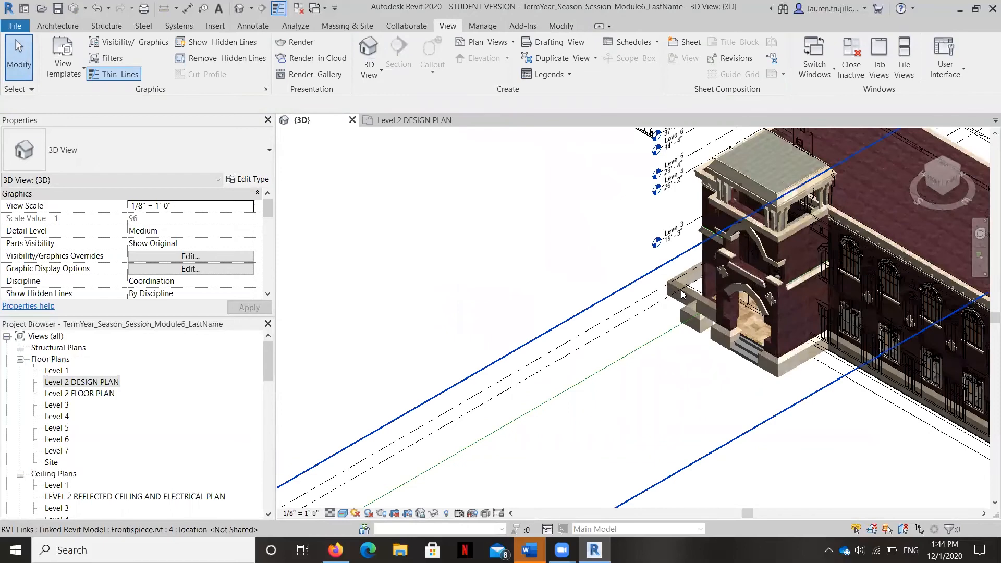
{"action": "scroll", "coordinate": [683, 294], "scroll_direction": "up", "scroll_amount": 3}
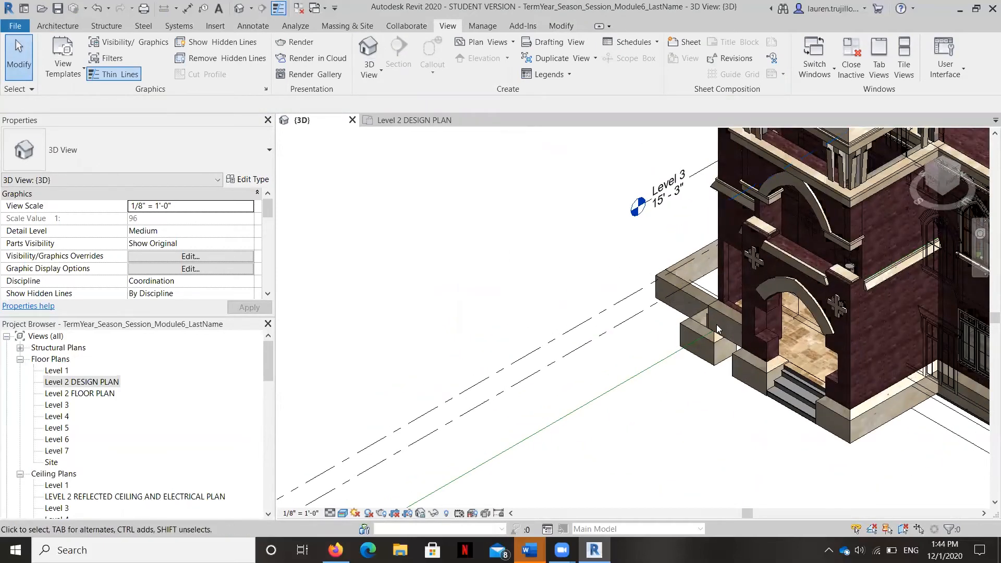
{"action": "scroll", "coordinate": [702, 327], "scroll_direction": "down", "scroll_amount": 5}
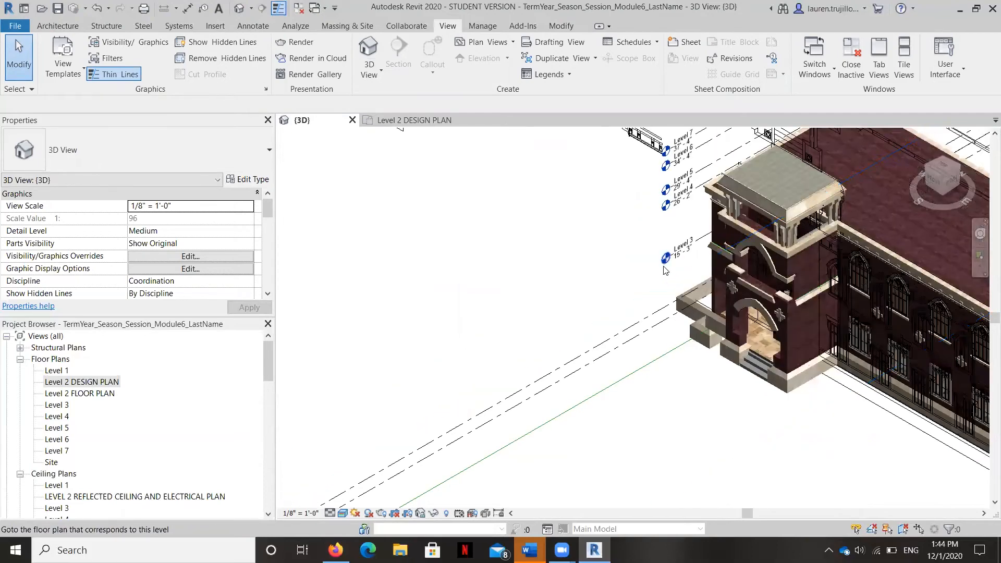
Step: Compare the linked frontispiece in the Level 2 DESIGN PLAN with the copied foundation at the tower base in the 3D view
{"action": "double_click", "coordinate": [54, 382]}
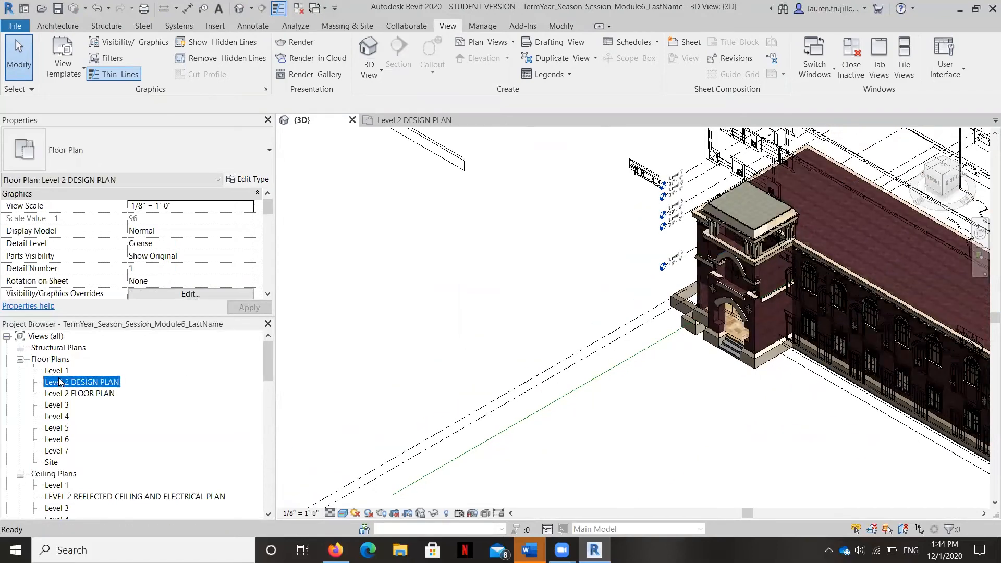
{"action": "scroll", "coordinate": [450, 326], "scroll_direction": "down", "scroll_amount": 3}
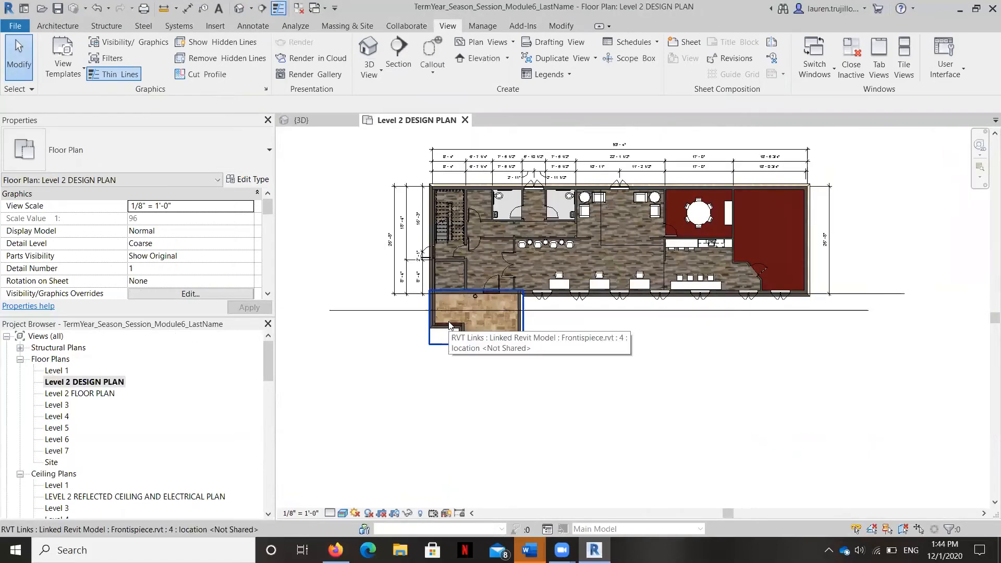
{"action": "scroll", "coordinate": [449, 325], "scroll_direction": "up", "scroll_amount": 2}
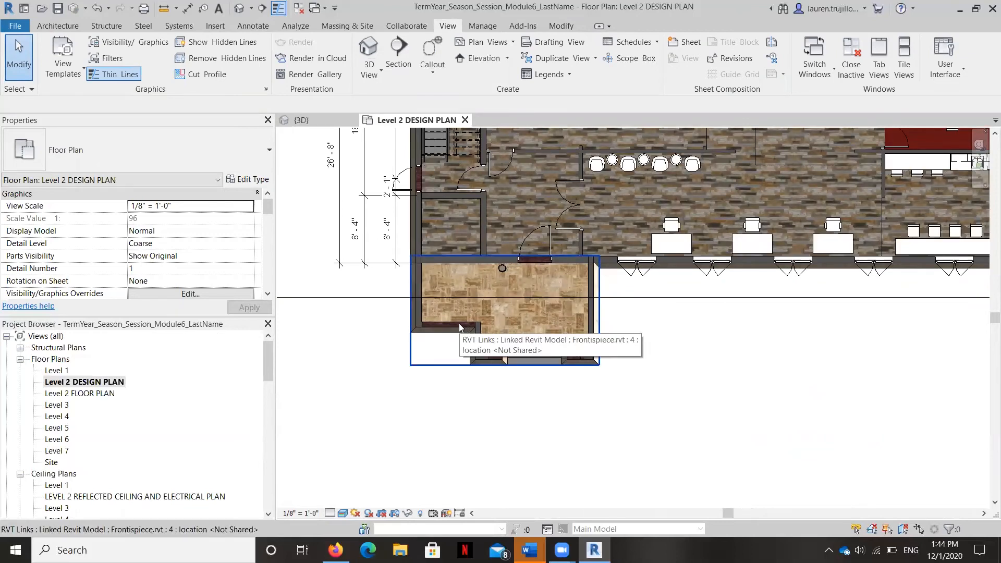
{"action": "left_click", "coordinate": [368, 56]}
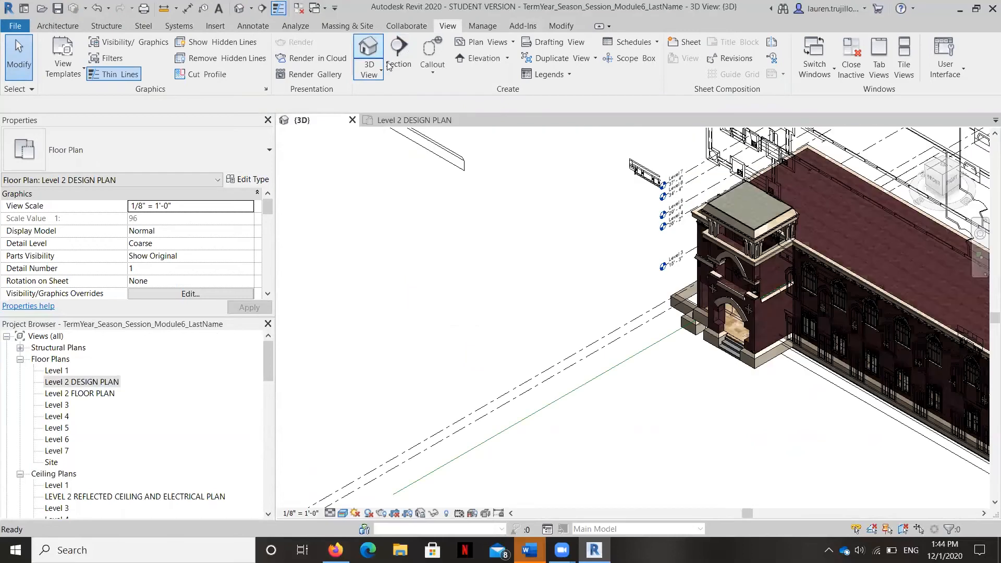
{"action": "scroll", "coordinate": [706, 303], "scroll_direction": "up", "scroll_amount": 3}
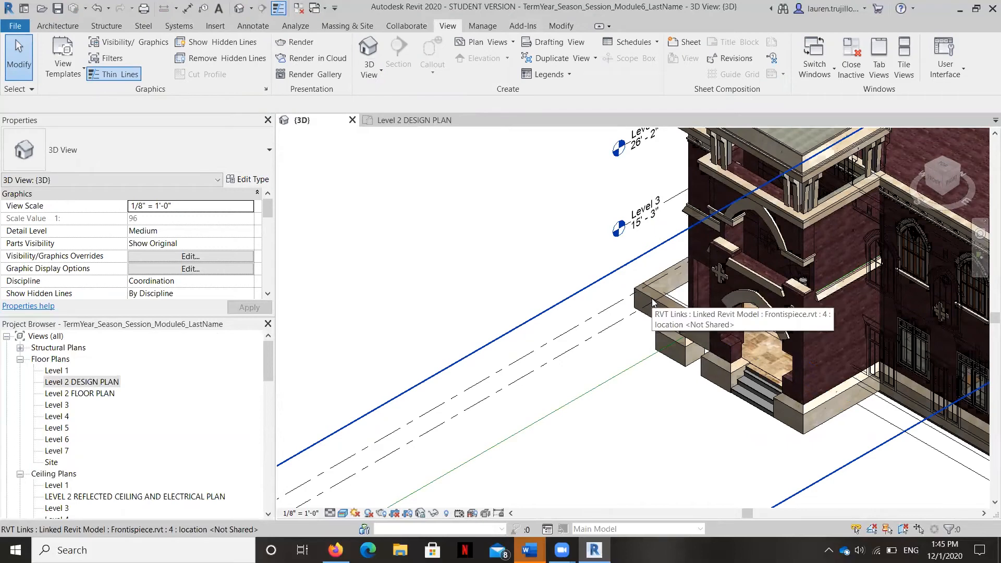
{"action": "scroll", "coordinate": [653, 300], "scroll_direction": "down", "scroll_amount": 2}
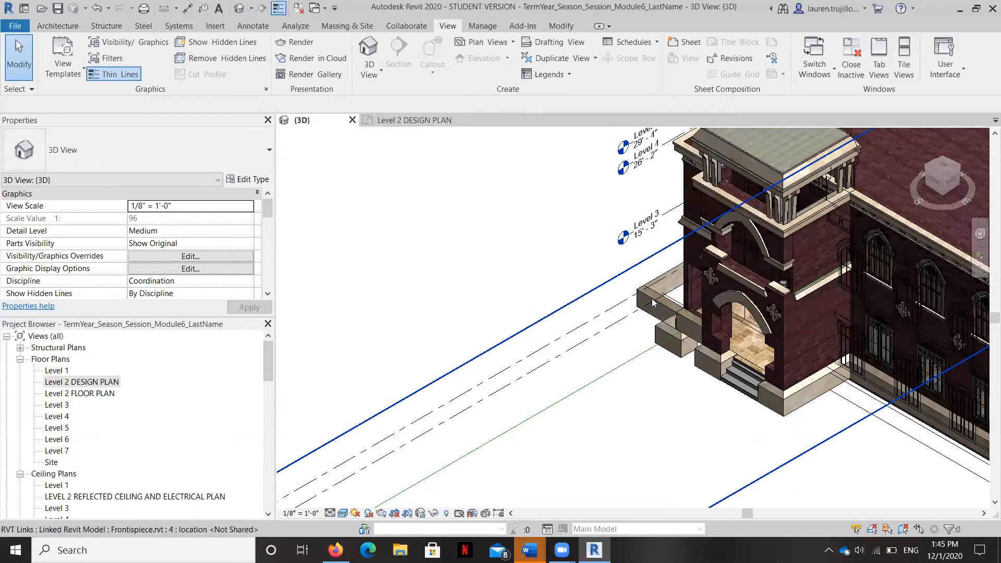
{"action": "scroll", "coordinate": [666, 293], "scroll_direction": "down", "scroll_amount": 2}
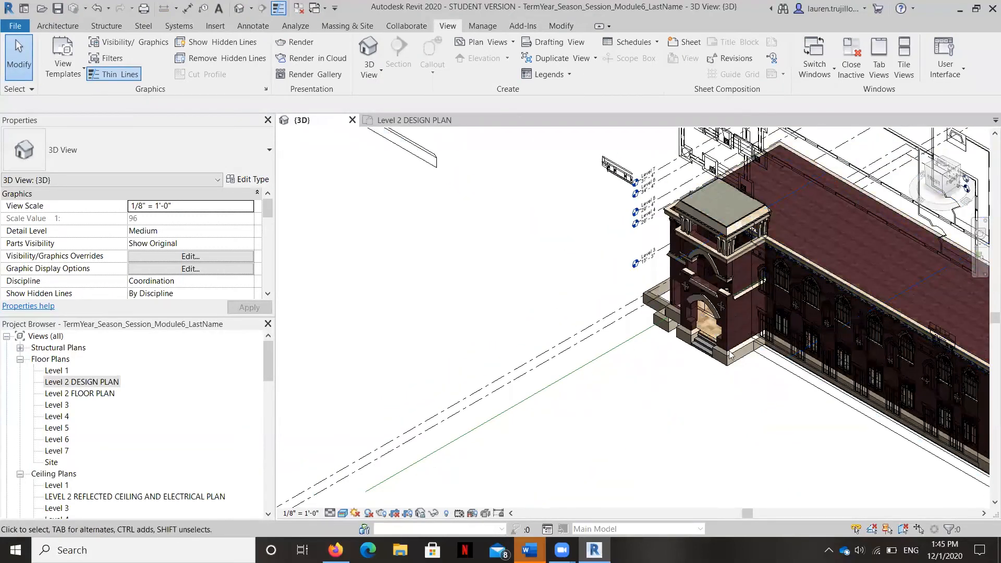
Step: Inspect in 3D how the linked tower meets the building's long facade and roof
{"action": "middle_click_drag", "start_coordinate": [732, 359], "coordinate": [529, 312]}
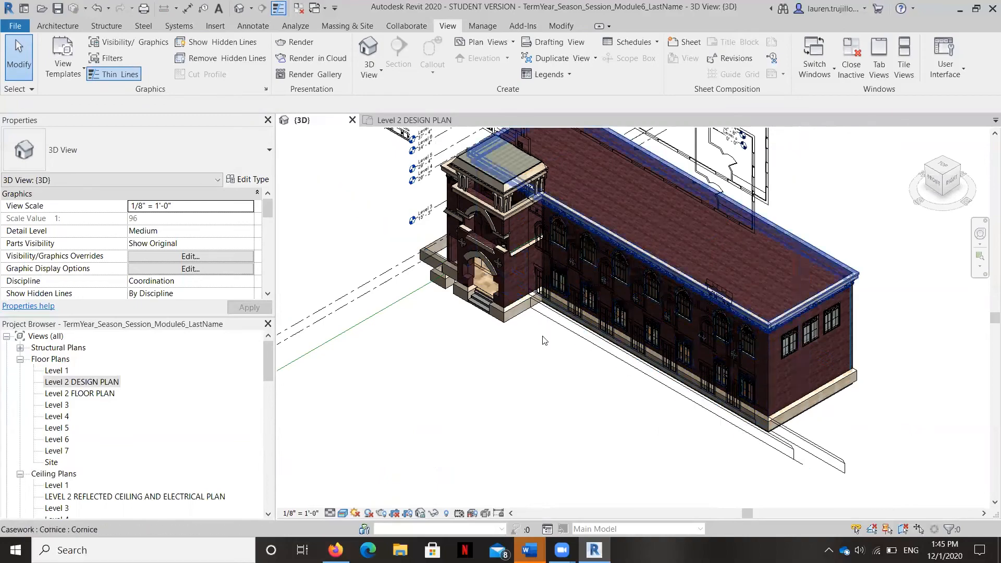
{"action": "scroll", "coordinate": [538, 303], "scroll_direction": "up", "scroll_amount": 4}
{"action": "middle_click_drag", "start_coordinate": [538, 307], "coordinate": [471, 467]}
{"action": "scroll", "coordinate": [472, 433], "scroll_direction": "down", "scroll_amount": 2}
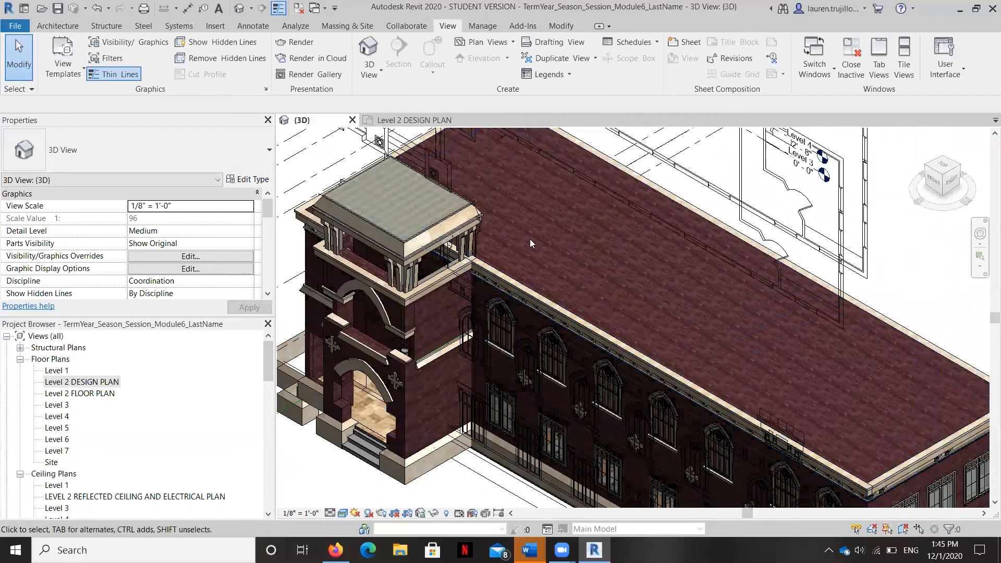
{"action": "scroll", "coordinate": [530, 240], "scroll_direction": "down", "scroll_amount": 2}
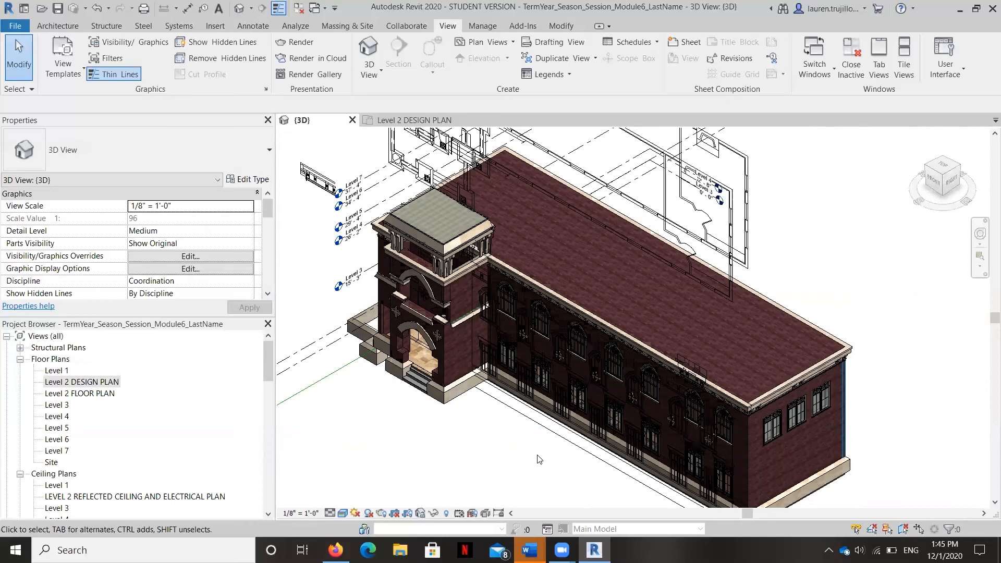
Step: Review the Frontispiece.rvt entry in Manage Links and close the dialog
{"action": "left_click", "coordinate": [207, 25]}
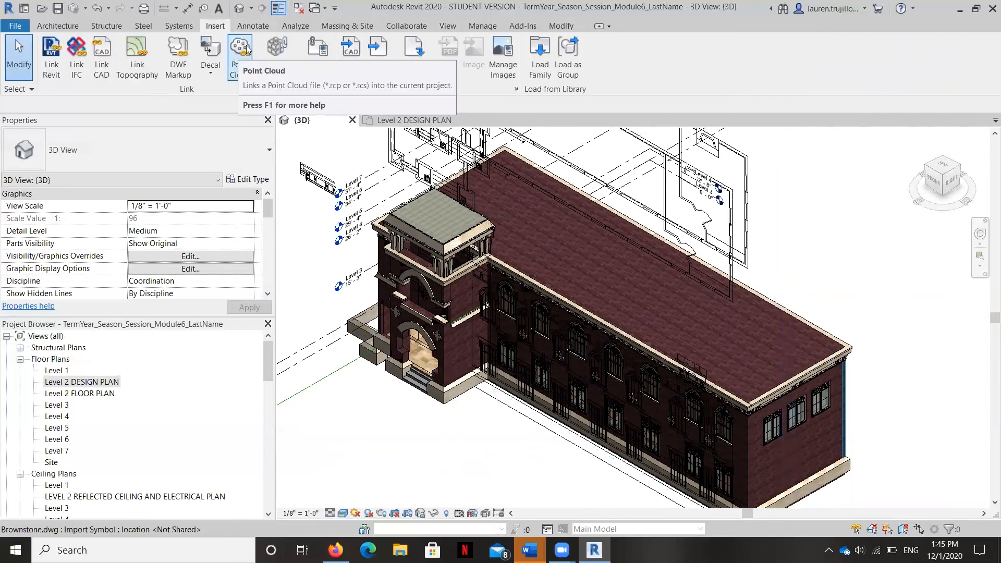
{"action": "left_click", "coordinate": [322, 79]}
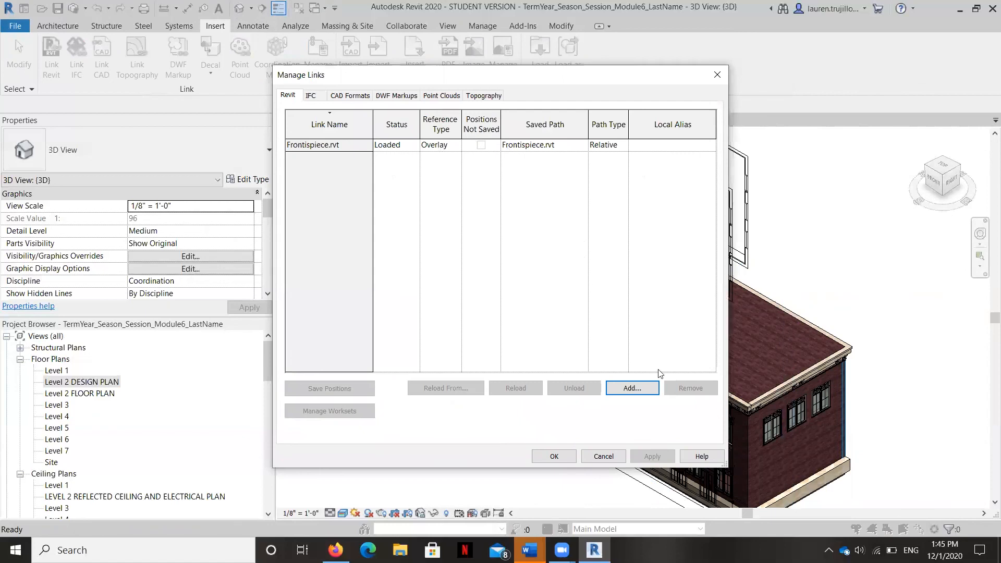
{"action": "left_click", "coordinate": [546, 458]}
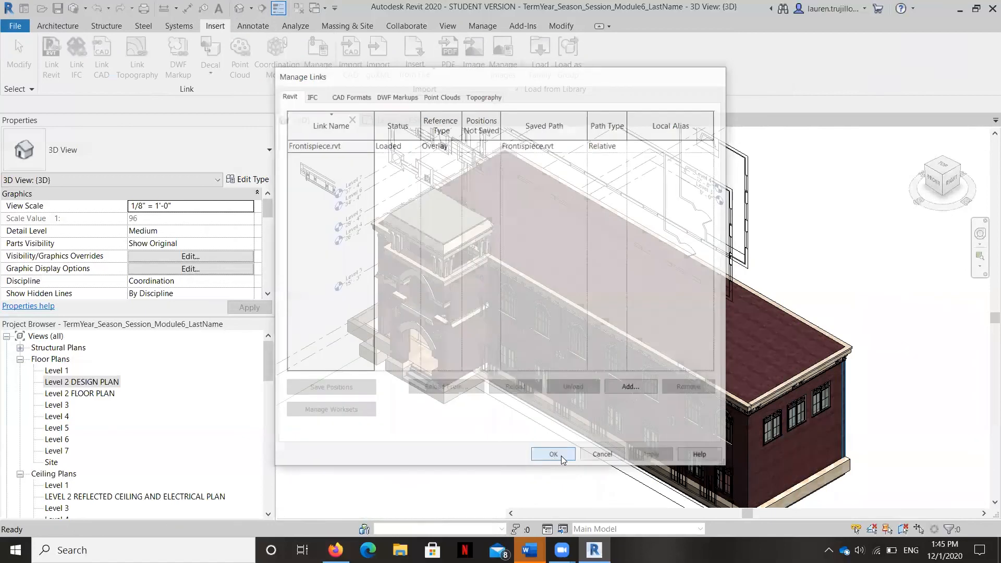